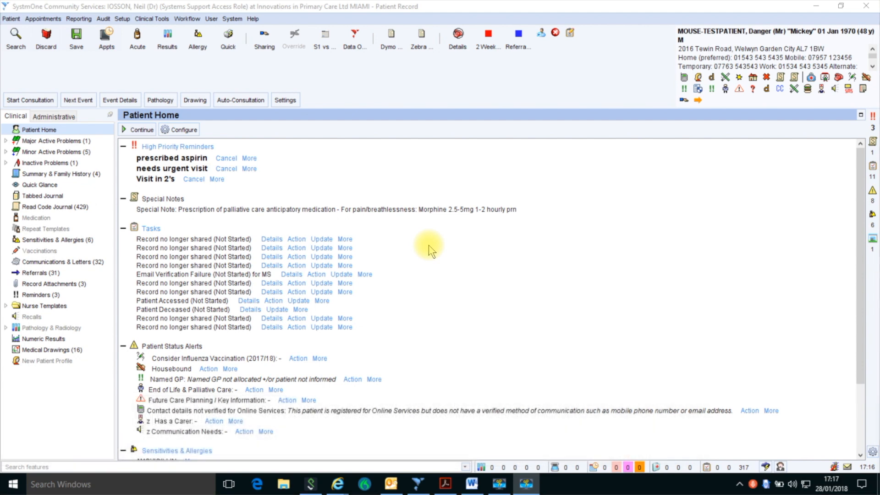
Step: Open the Pilot - Anticipatory Care Plan v1.0 template via feature search, close it unsaved, and clear the search
click(91, 466)
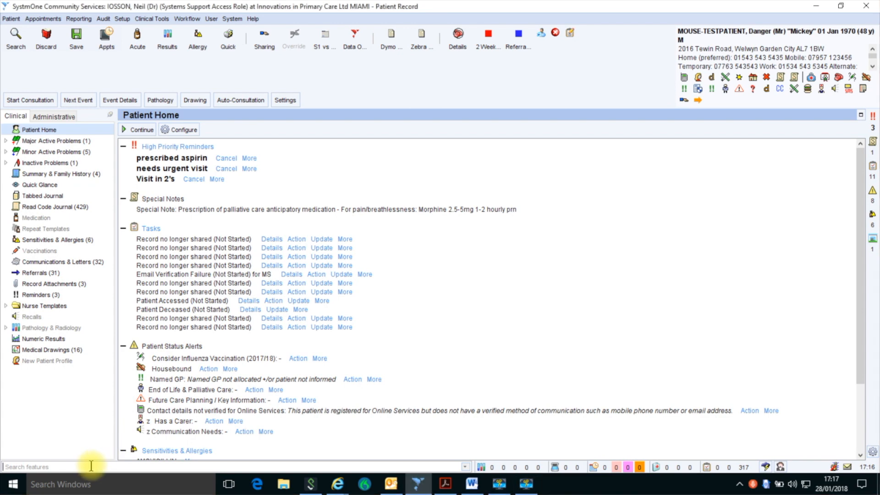
text(anti)
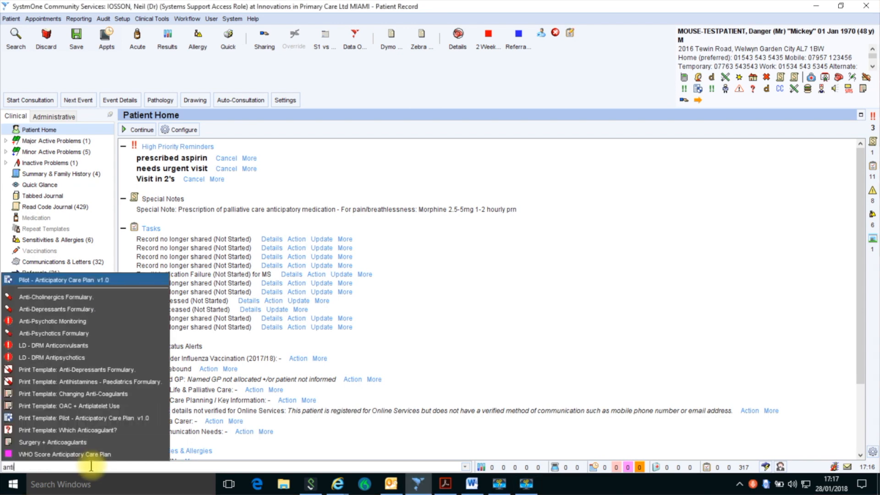
text(c)
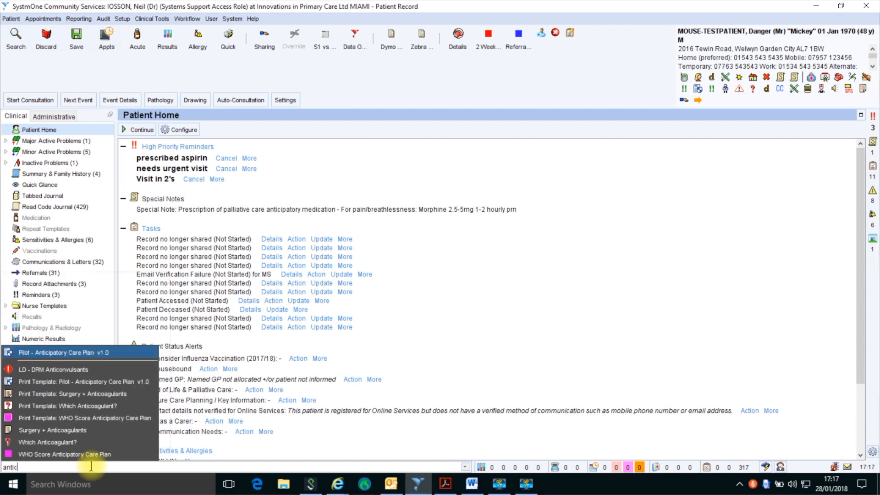
text(ip)
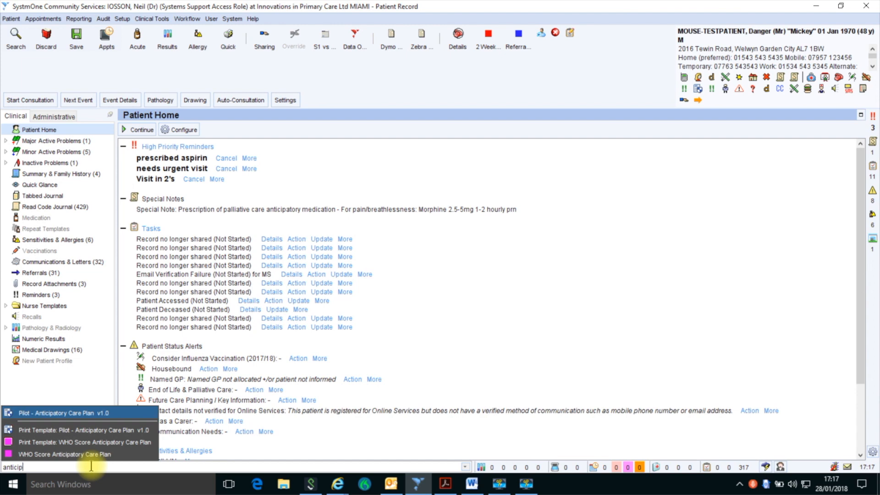
click(87, 415)
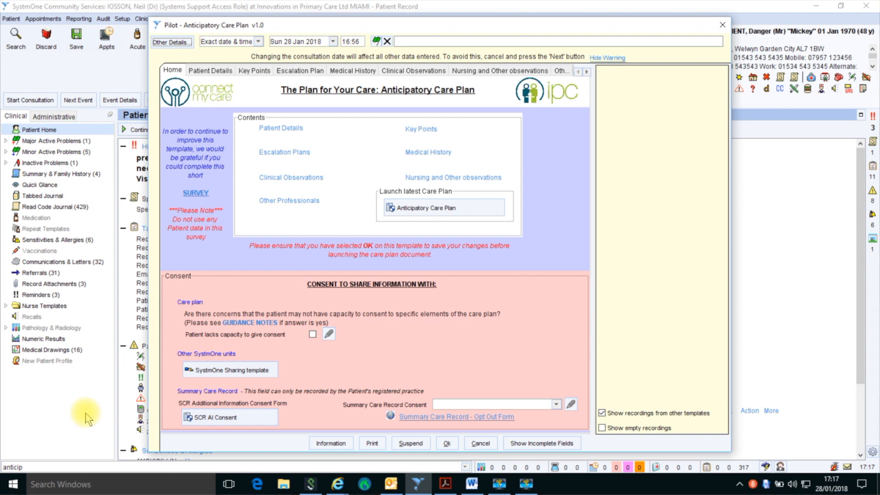
click(481, 444)
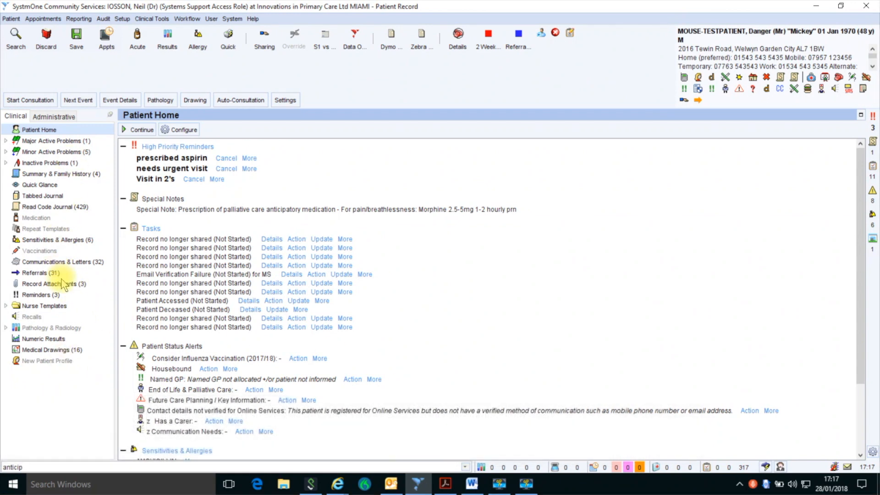
click(2, 467)
key(Delete)
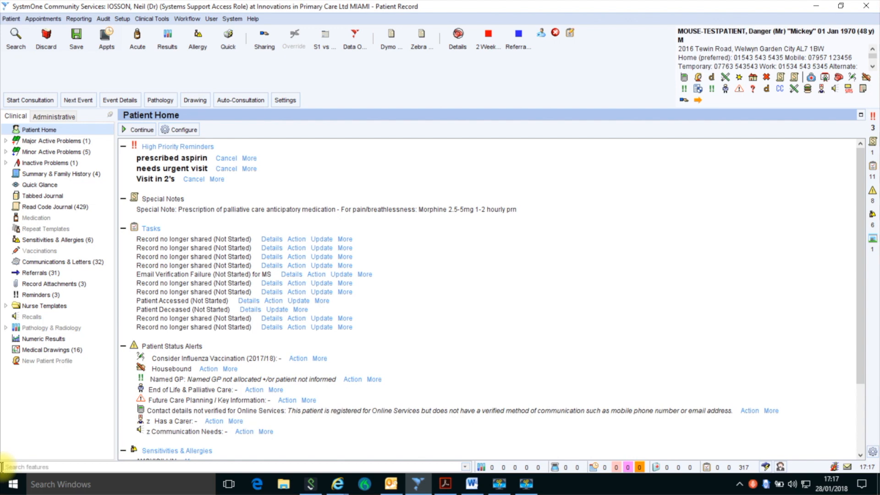
Step: In Customise Tree for New Patient Profile, search 'anticipatory' and add the Pilot care plan node
right_click(57, 361)
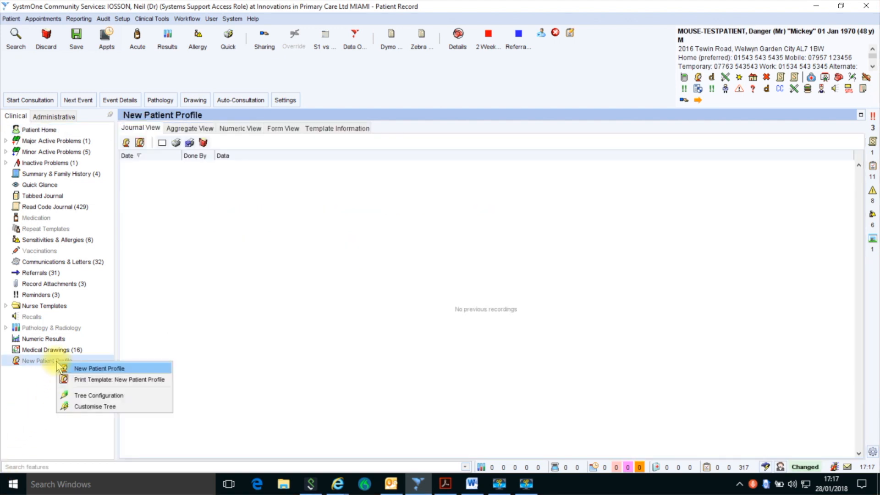
click(104, 405)
key(BackSpace)
key(BackSpace)
key(BackSpace)
text(icipatory)
key(Return)
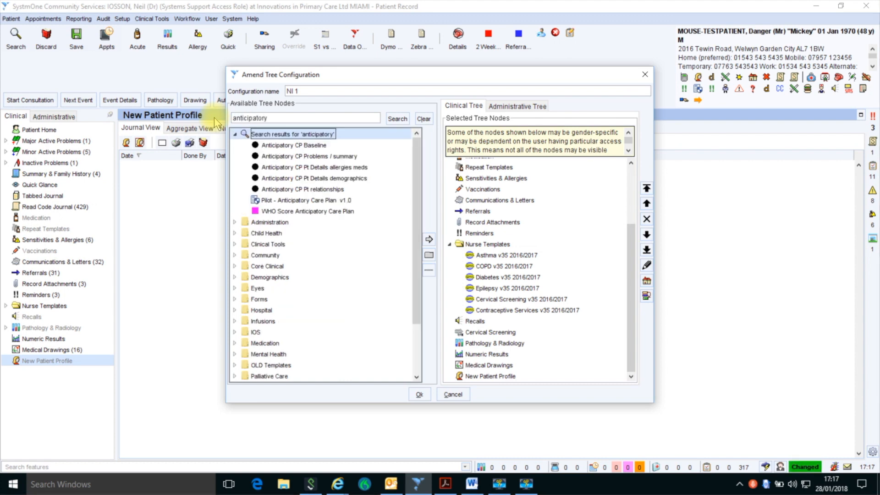
click(295, 201)
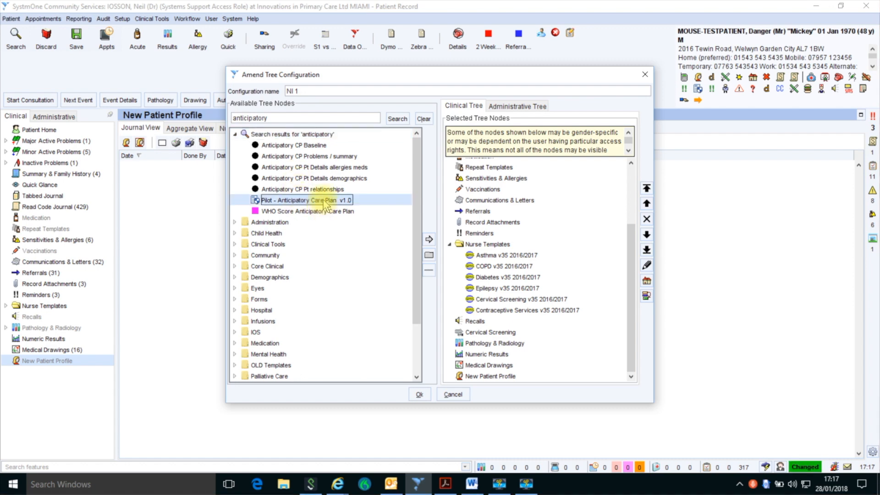
click(428, 238)
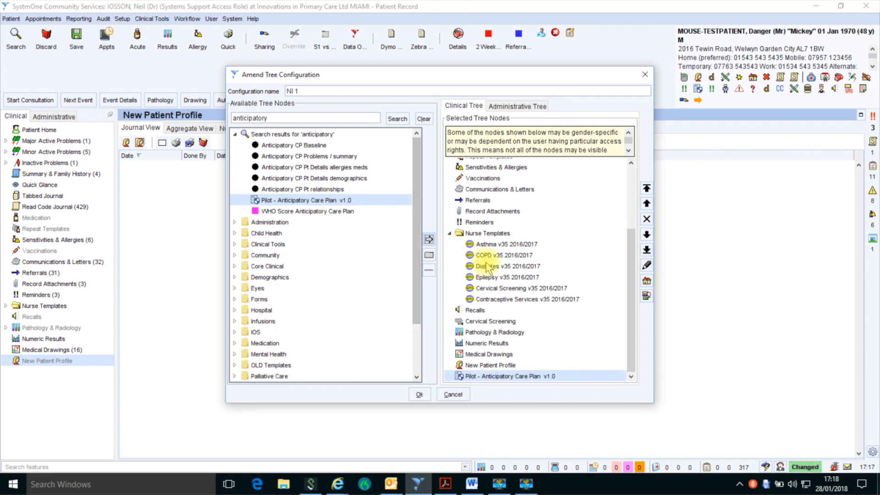
Step: Move the care plan node up to just below Reminders and save the tree layout
click(647, 204)
click(646, 204)
click(646, 203)
click(646, 203)
click(646, 203)
click(646, 203)
click(646, 204)
click(647, 203)
click(646, 203)
click(646, 204)
click(646, 203)
click(646, 204)
click(646, 203)
click(646, 203)
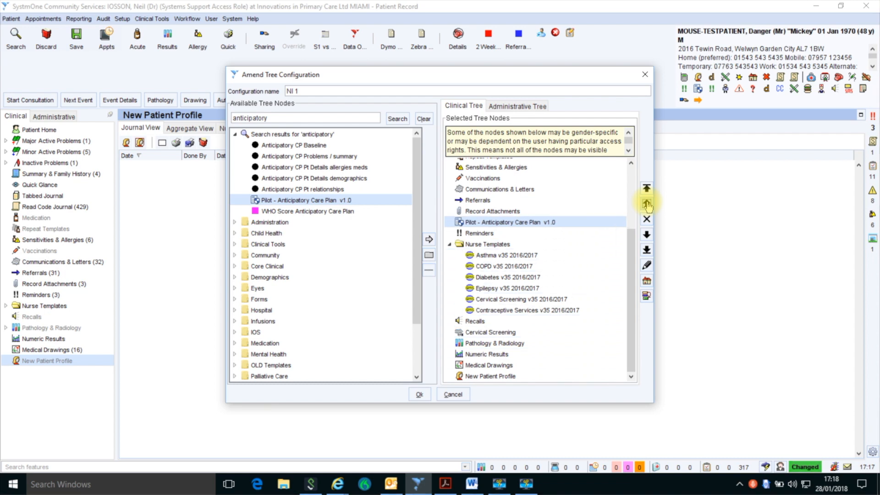
click(646, 235)
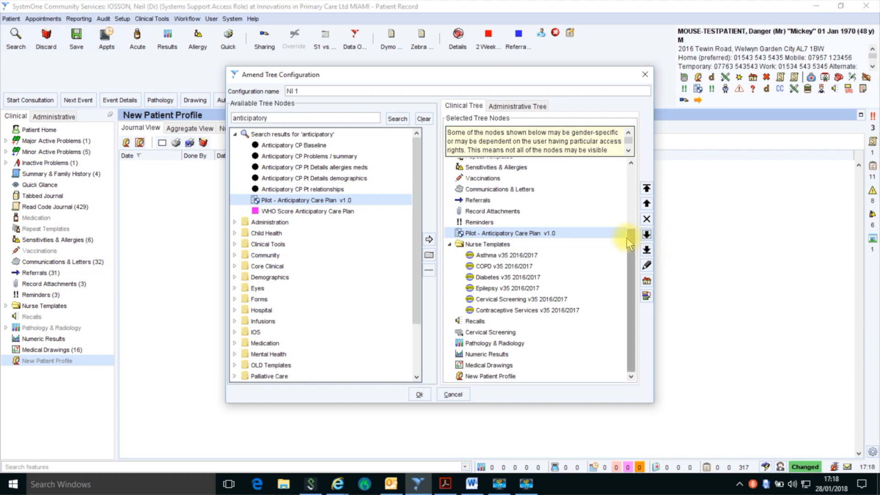
click(424, 397)
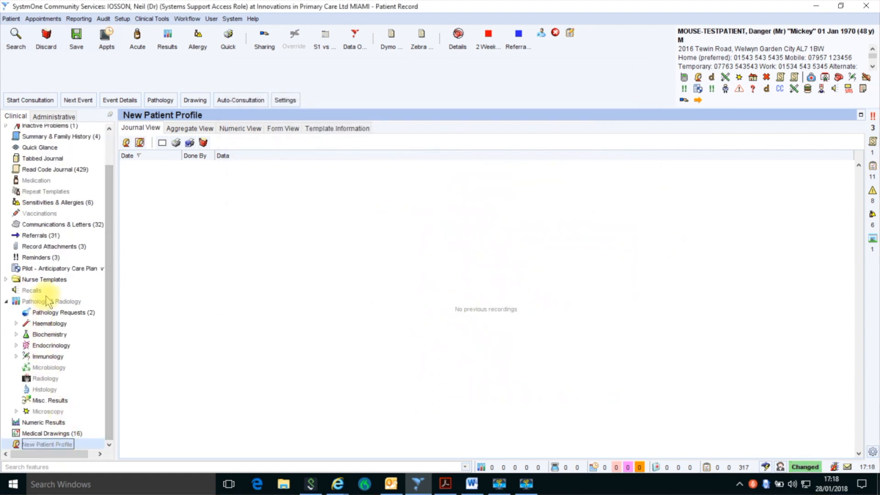
Step: View the Anticipatory Care Plan journal, then launch the Pilot - Anticipatory Care Plan v1.0 template via 'anticip' search
double_click(58, 270)
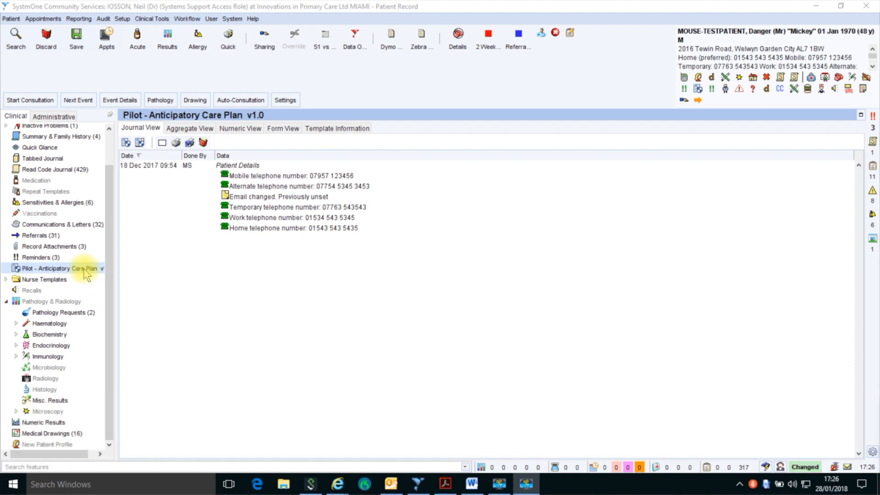
click(46, 466)
text(anticip)
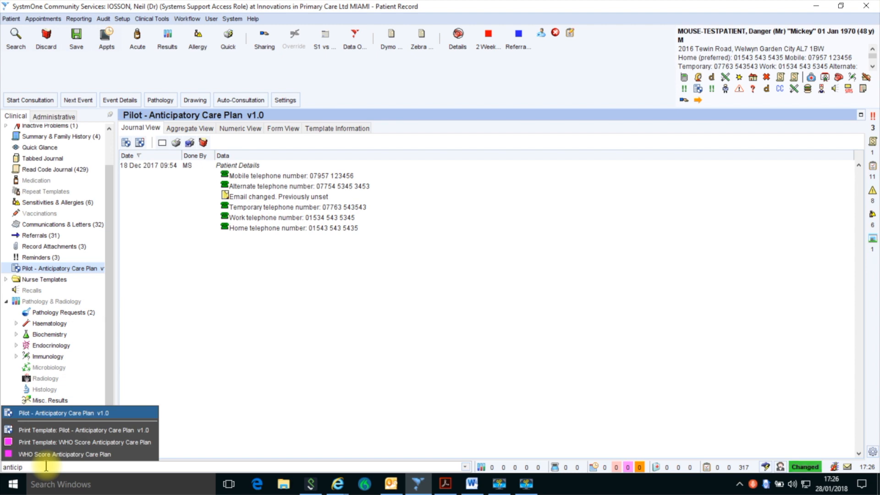
click(64, 413)
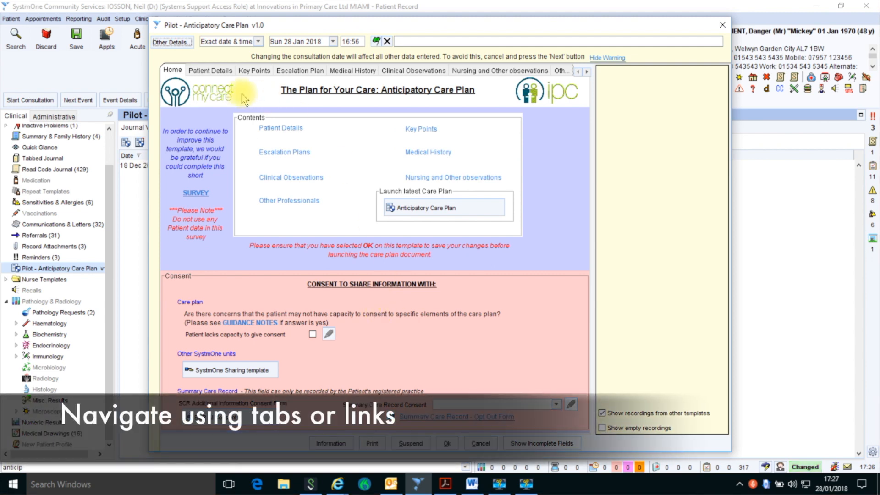
click(211, 71)
click(261, 70)
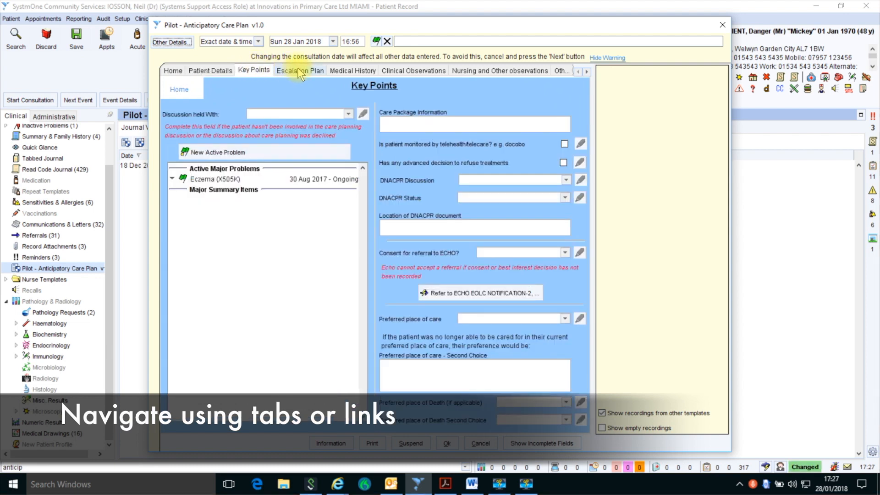
click(299, 70)
click(352, 70)
click(421, 72)
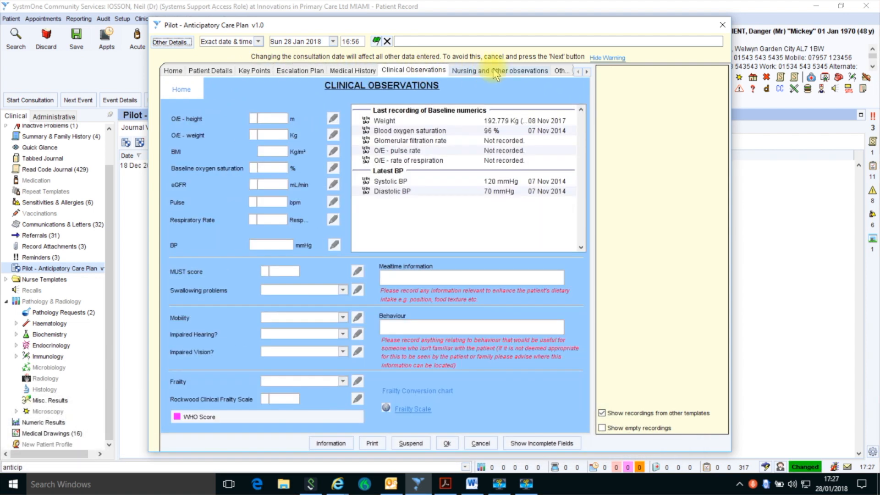
click(492, 69)
click(562, 70)
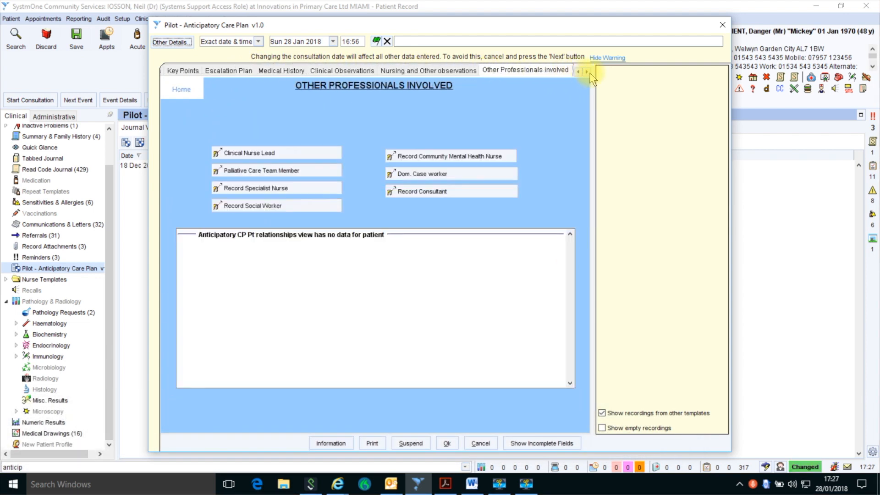
click(587, 72)
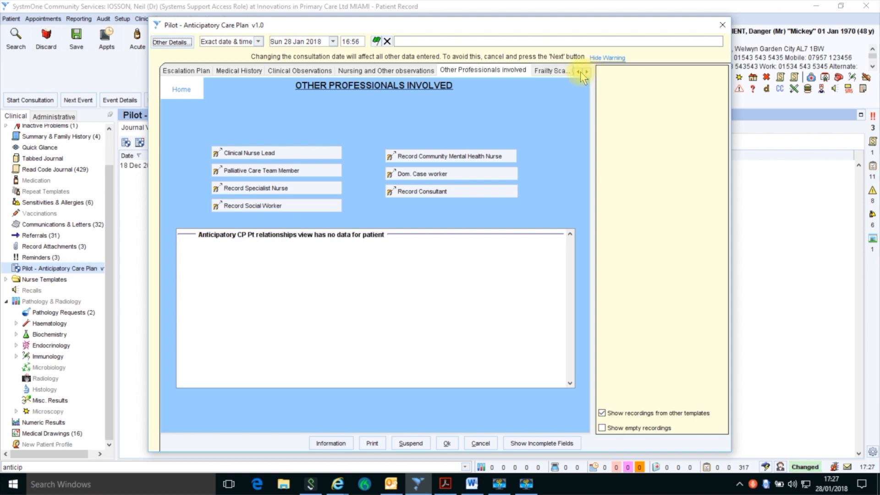
click(556, 69)
click(238, 71)
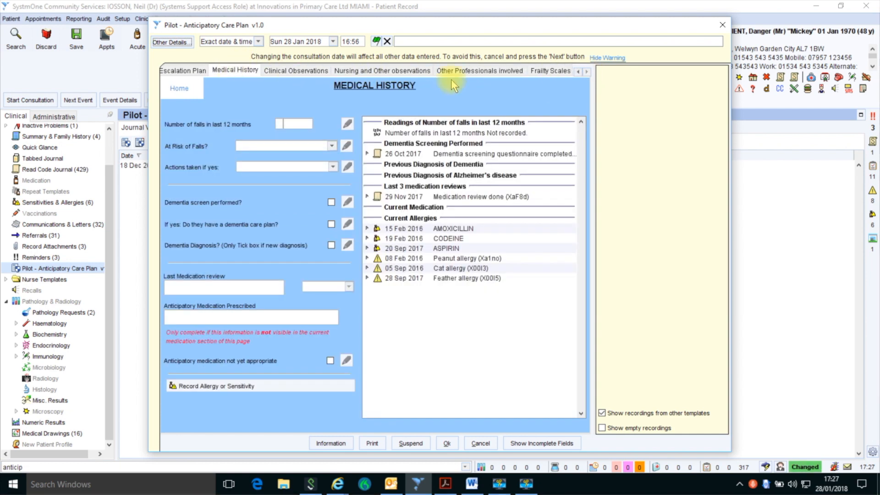
click(578, 71)
click(578, 72)
click(578, 72)
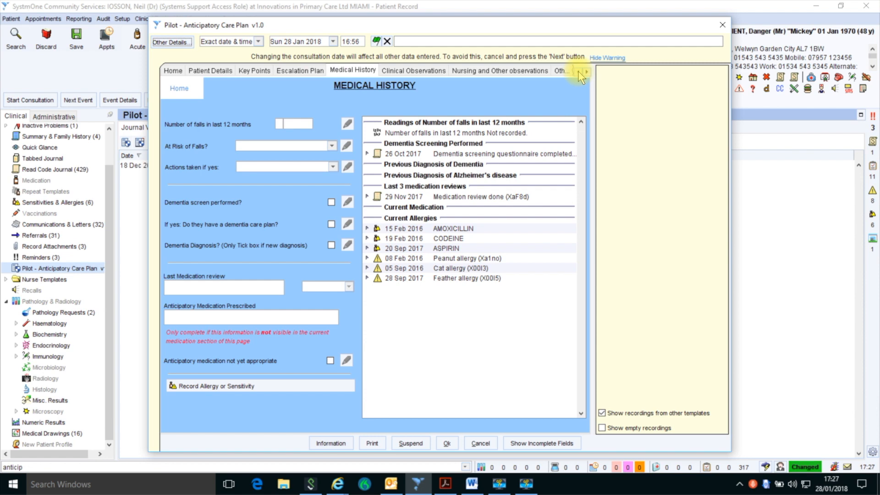
click(173, 71)
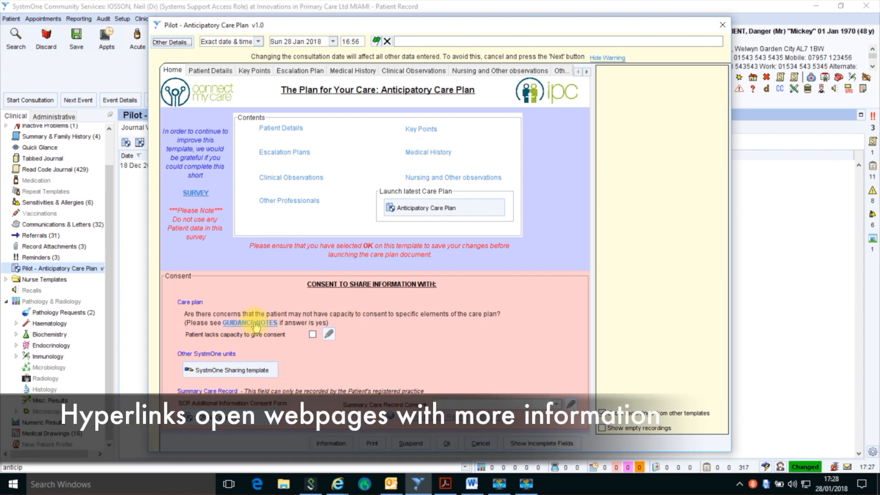
click(255, 323)
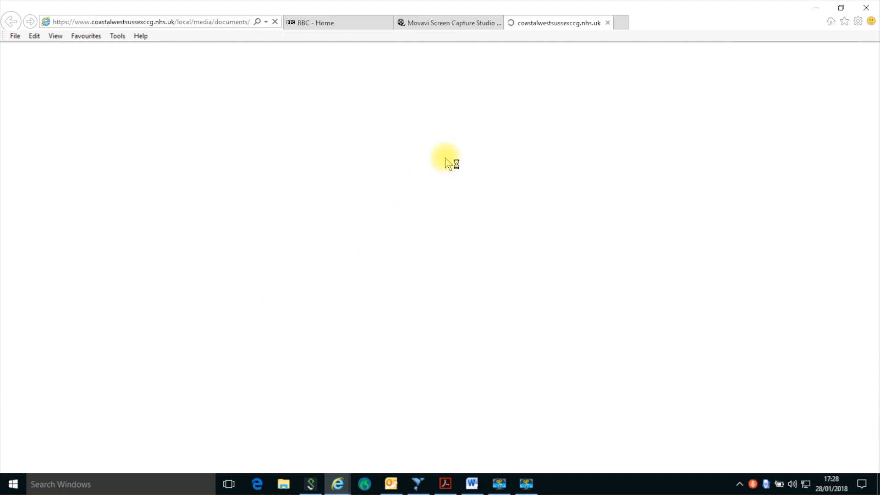
Step: Scroll the toolkit PDF down to its Contents table, then switch back to SystmOne
scroll(452, 187, down, 5)
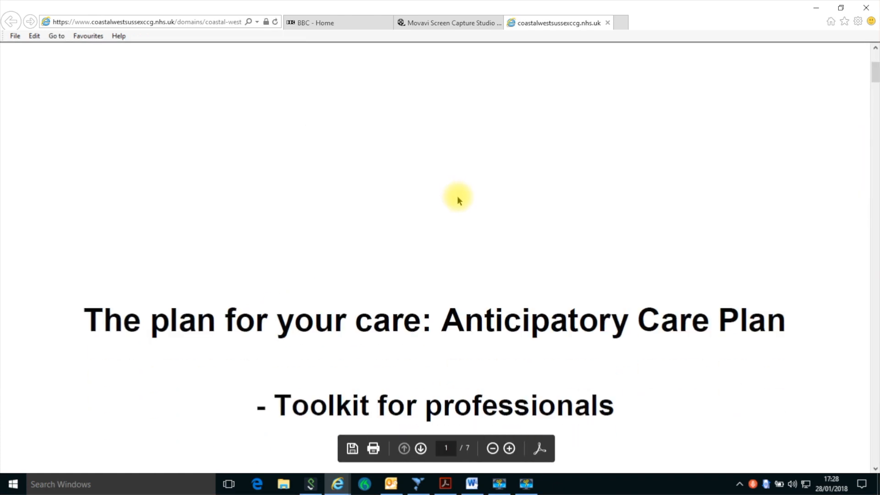
scroll(457, 196, down, 2)
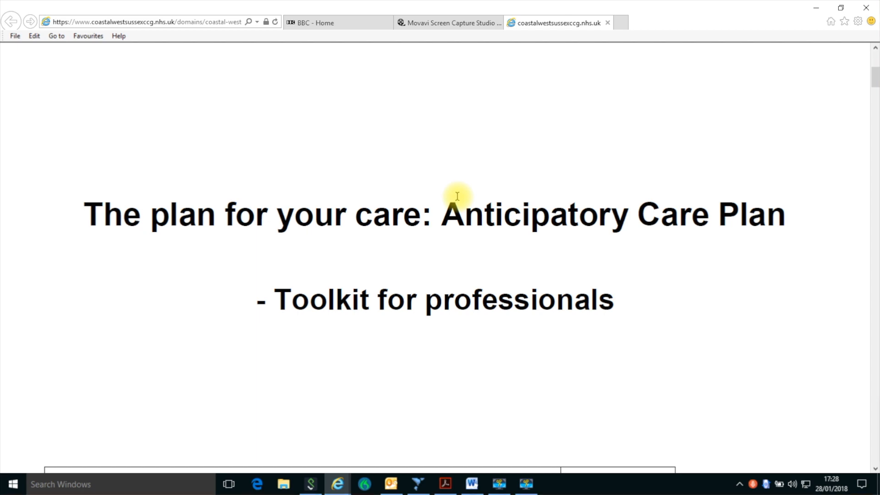
scroll(458, 196, down, 1)
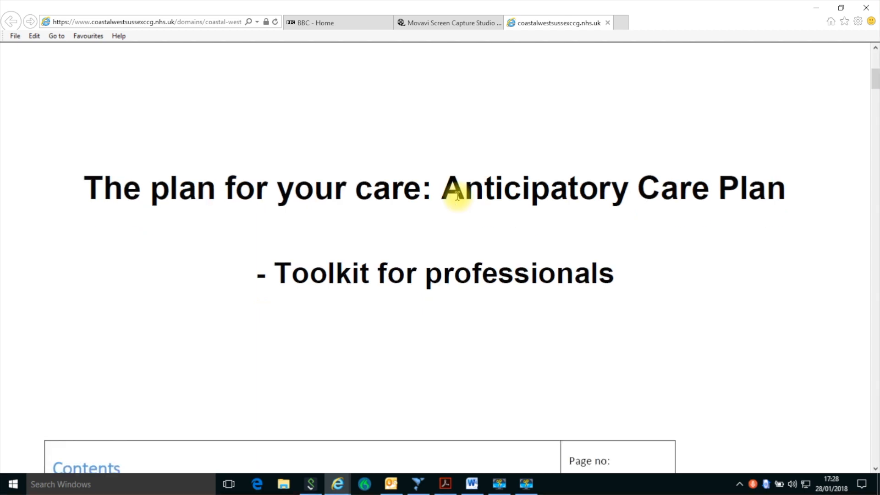
scroll(457, 196, down, 8)
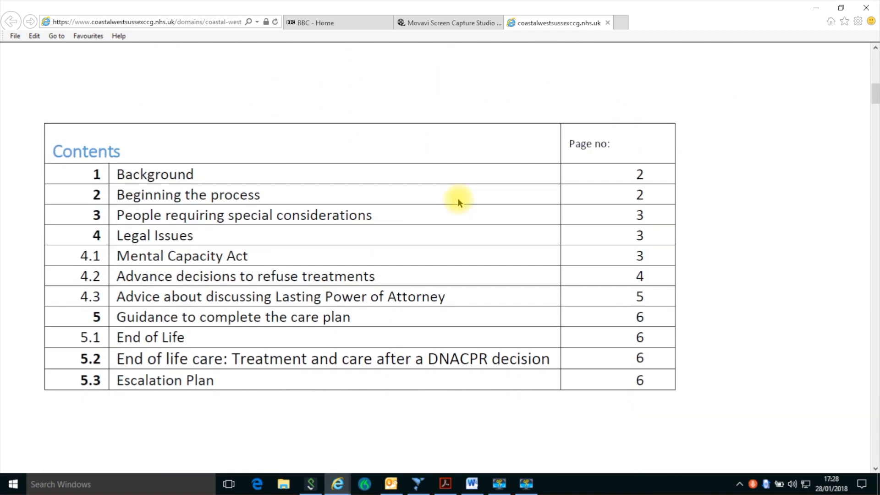
click(417, 483)
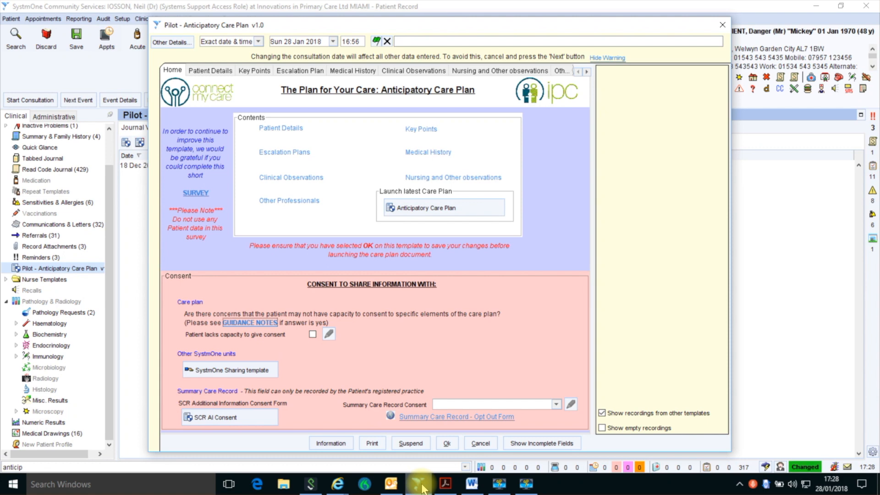
click(233, 370)
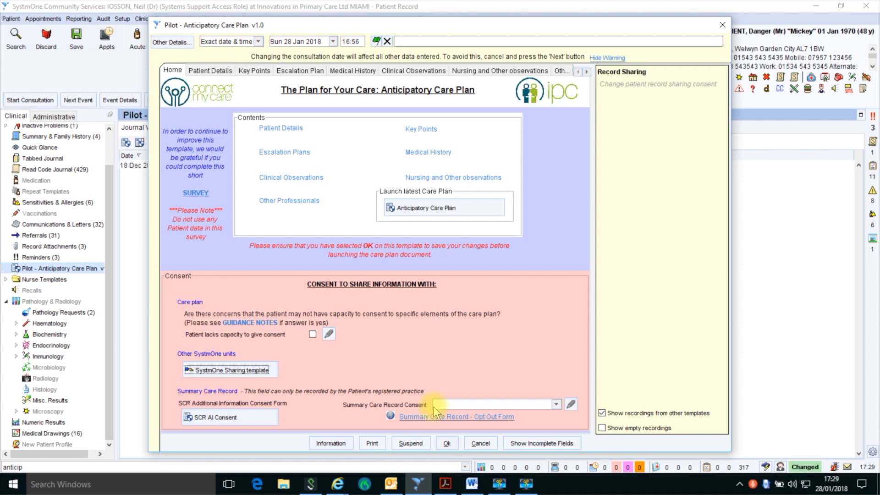
click(560, 404)
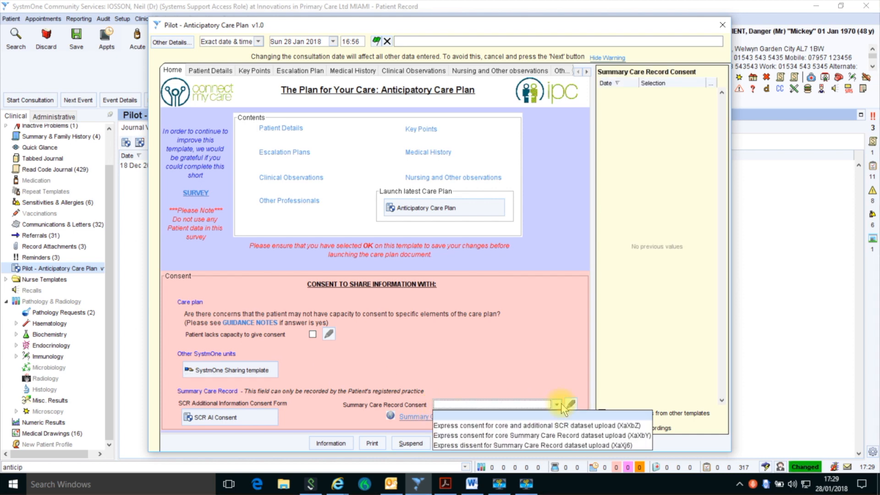
click(561, 402)
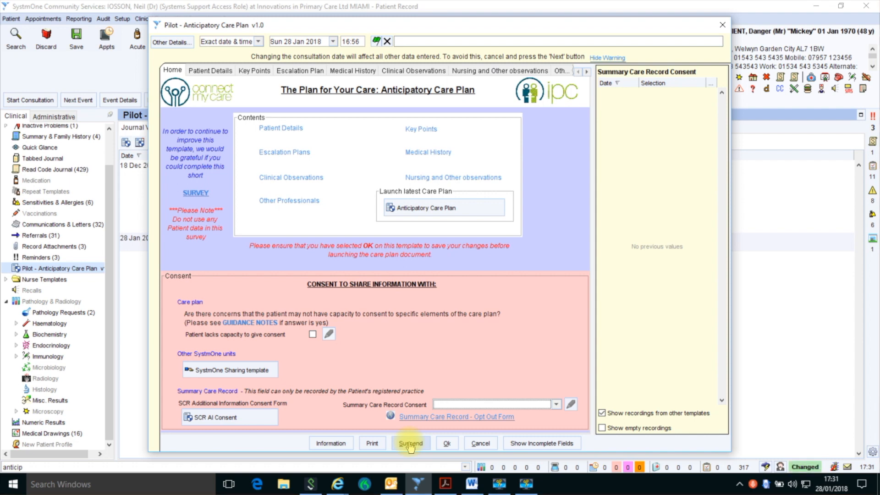
click(410, 444)
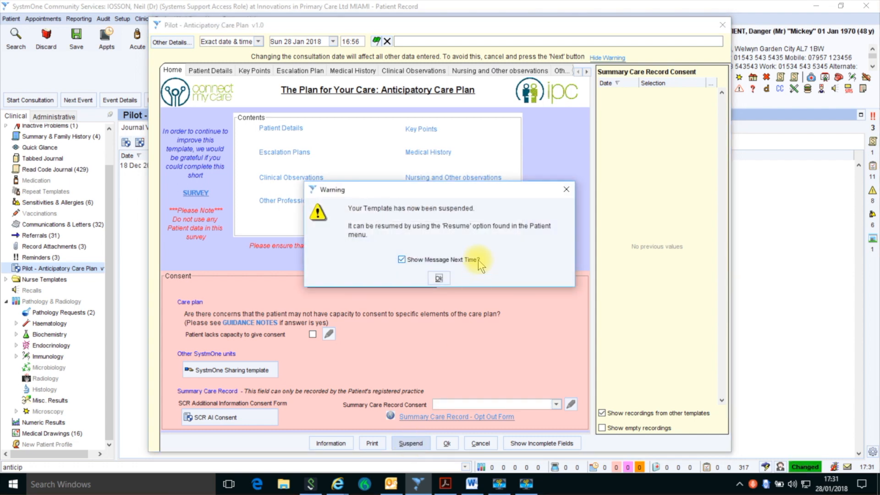
Step: Acknowledge the suspension, view Communications & Letters, then resume the suspended care plan template from the Patient menu
click(438, 278)
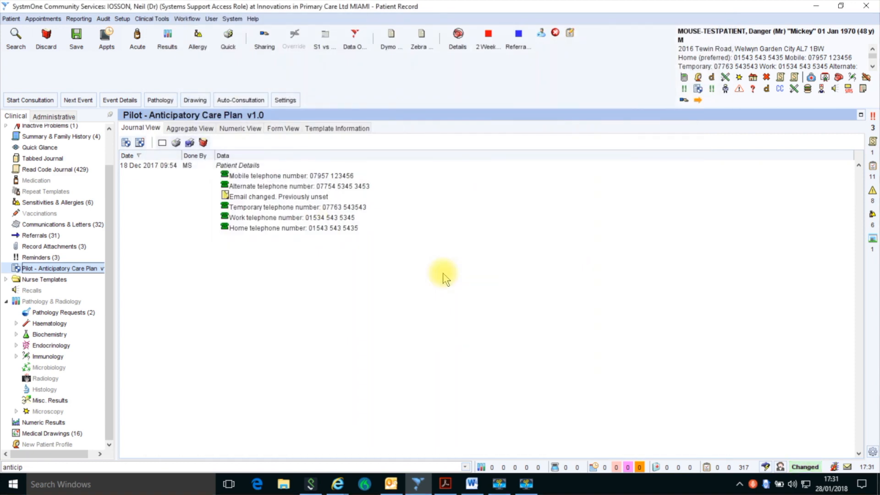
click(95, 222)
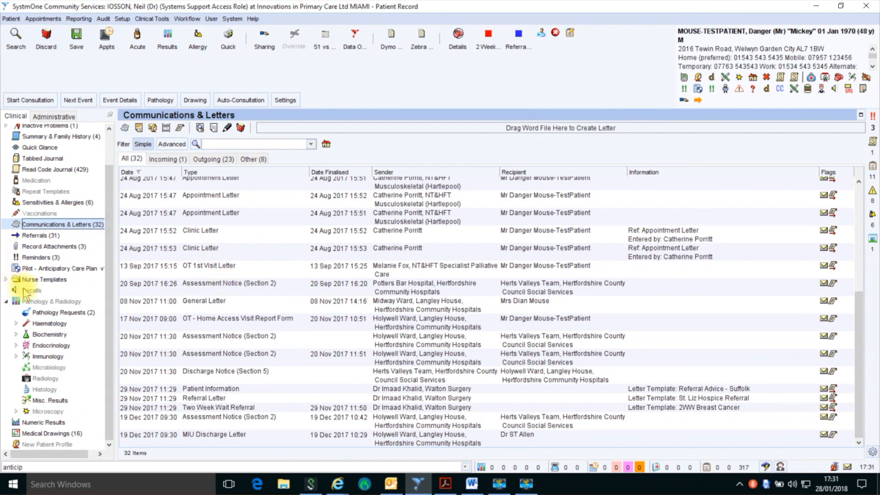
click(59, 269)
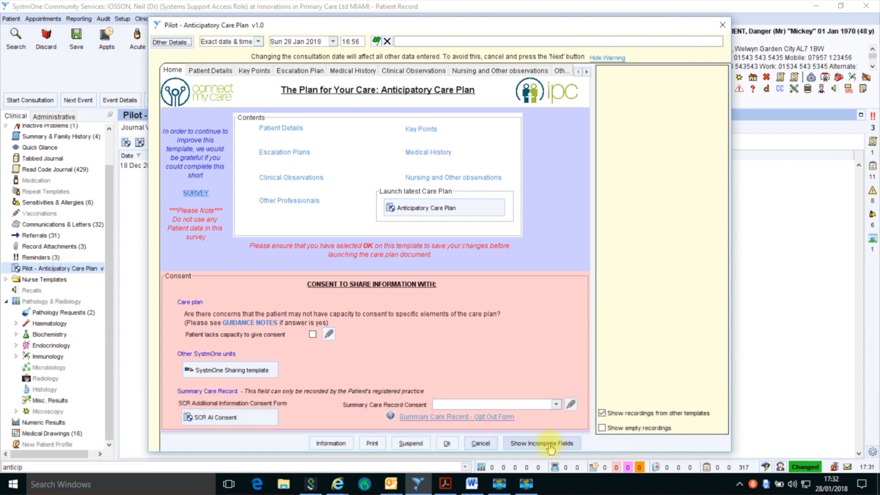
click(480, 443)
click(11, 19)
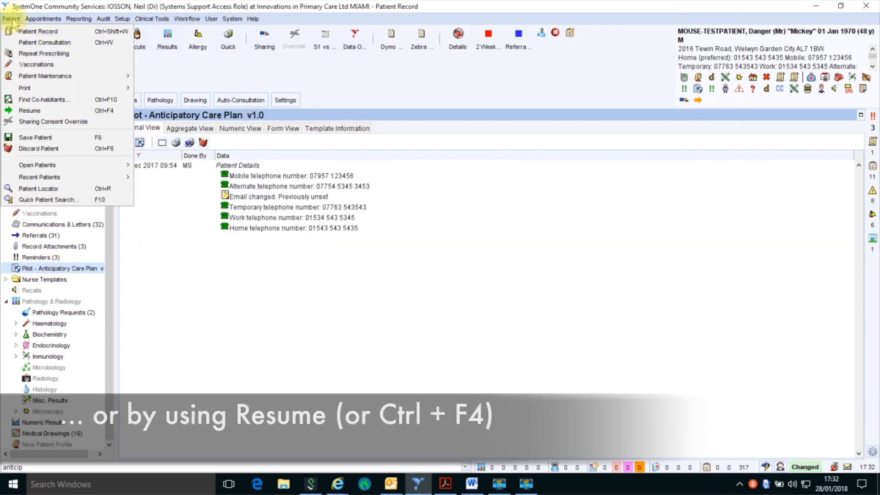
click(31, 113)
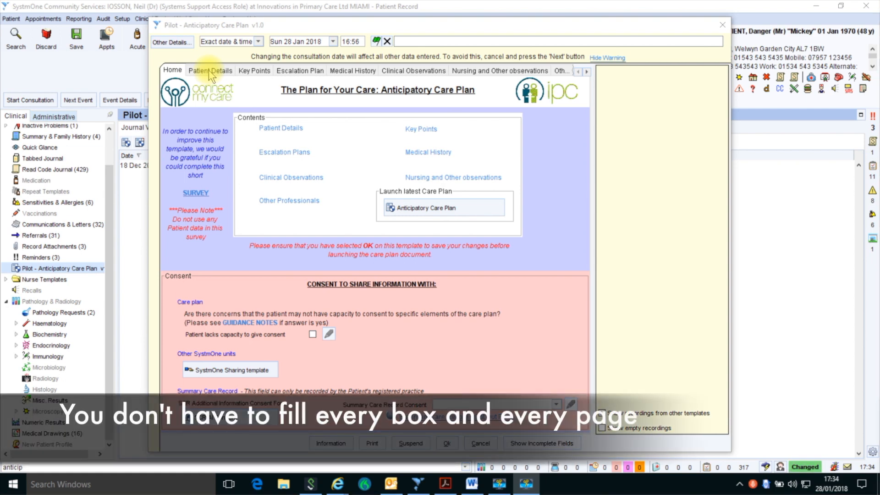
click(211, 71)
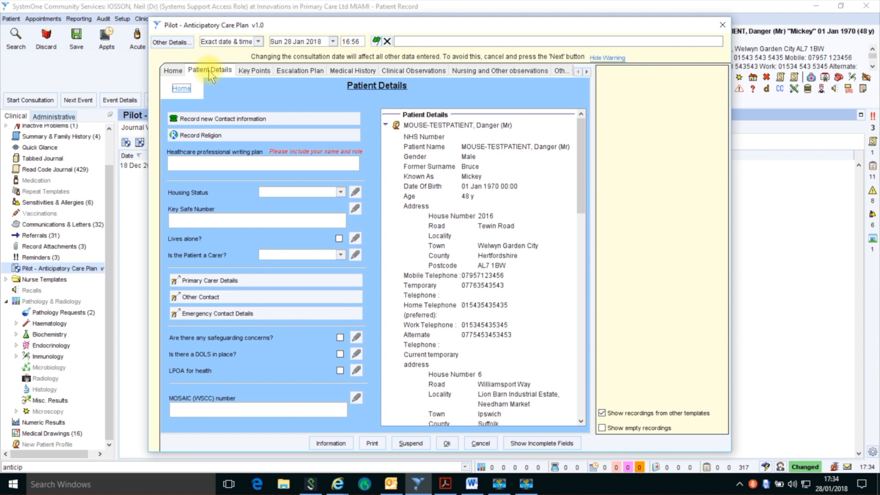
drag(581, 169, 580, 241)
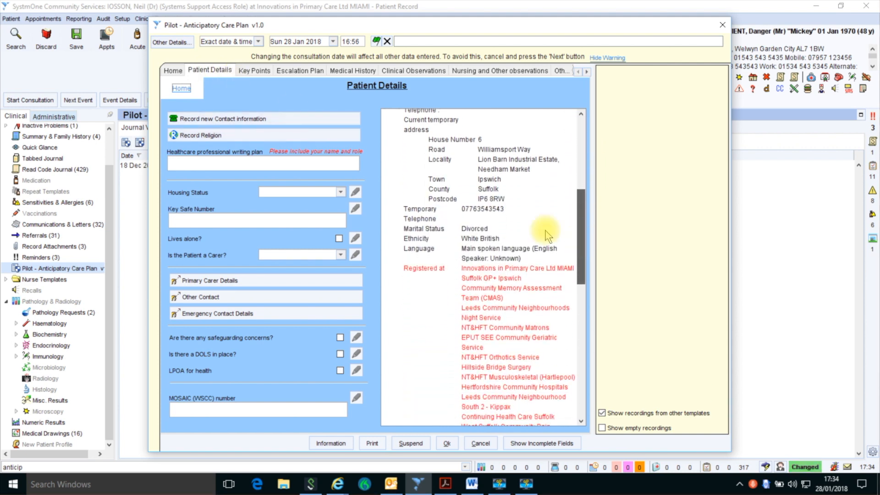
click(252, 219)
text(1234)
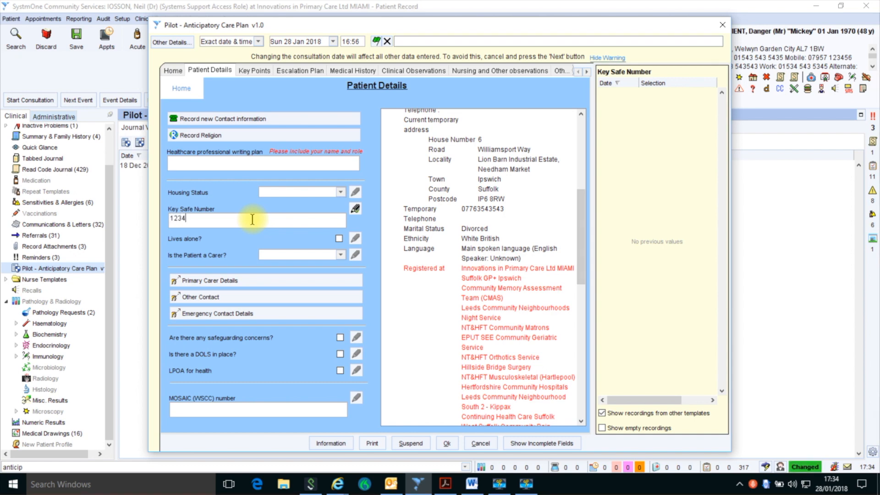
Step: Record Lives in own home and patient providing care, tick safeguarding and DOLS, and start a safeguarding note
click(340, 191)
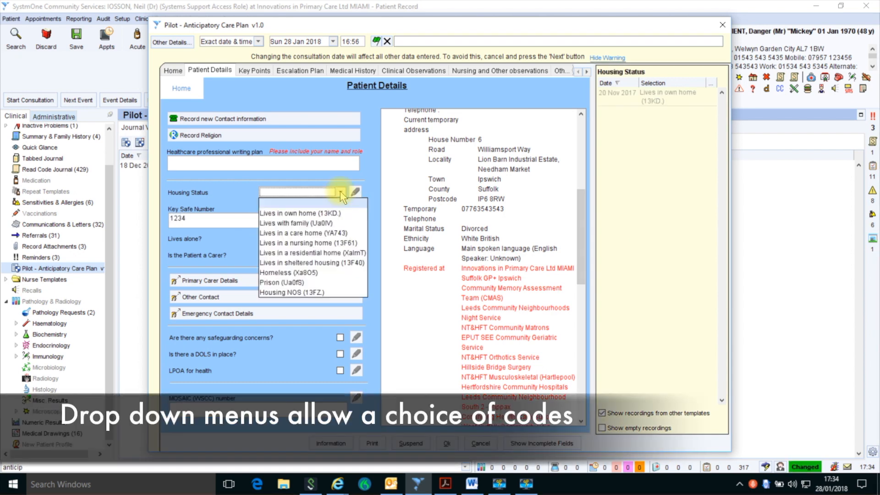
click(306, 213)
click(340, 254)
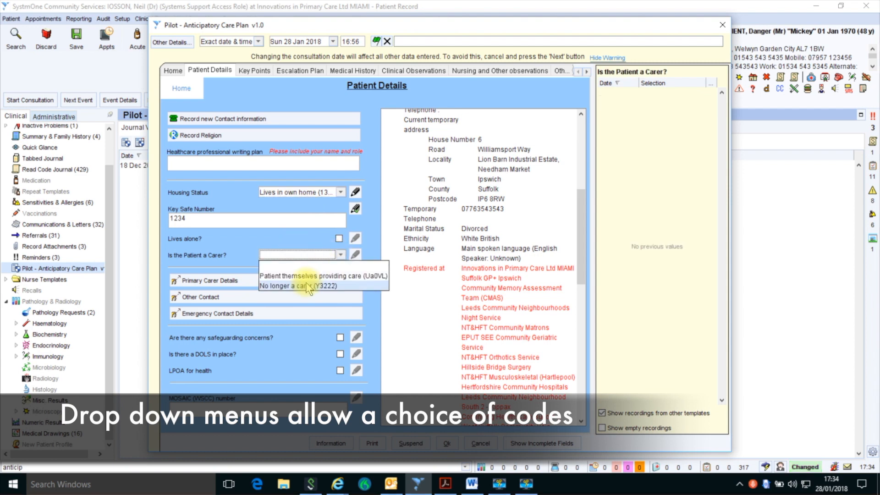
click(311, 276)
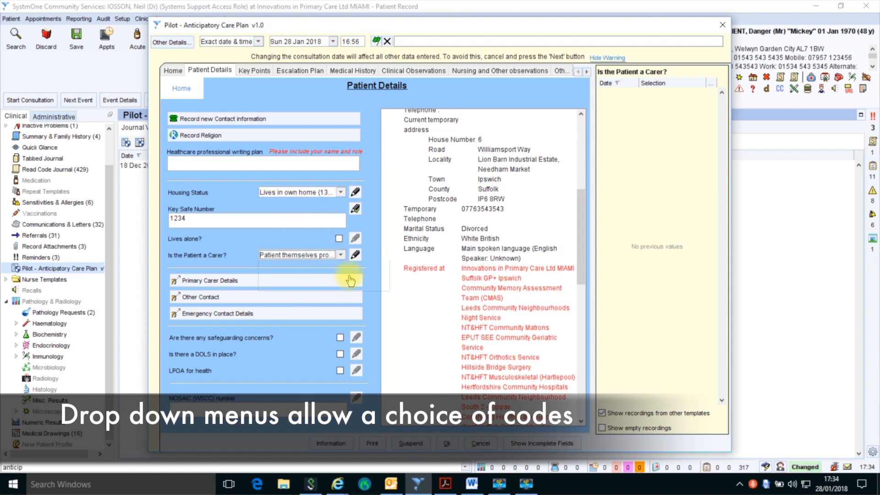
click(342, 337)
click(340, 353)
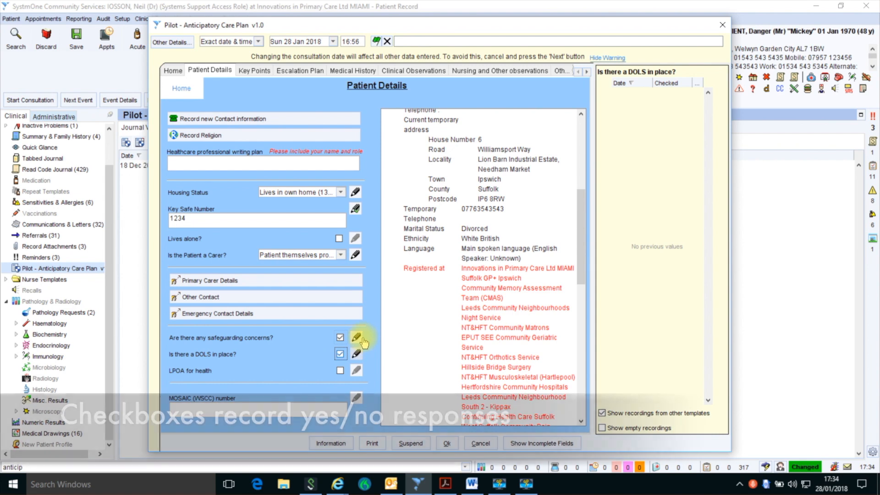
click(358, 338)
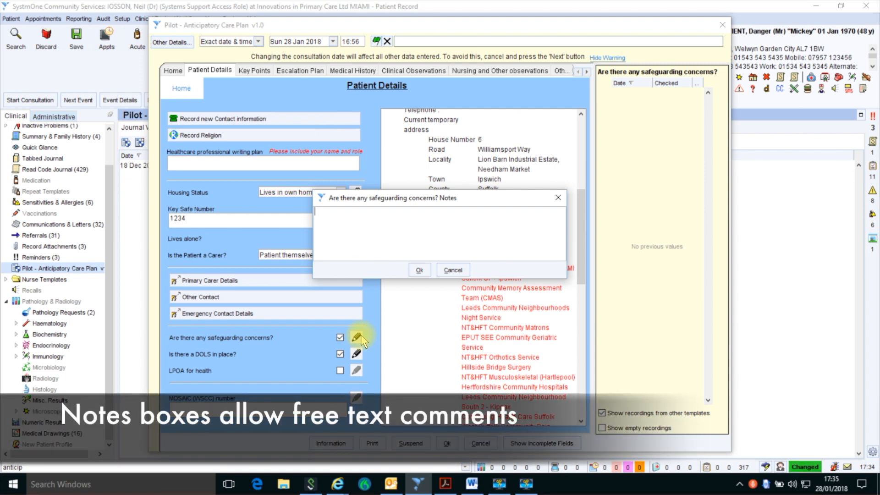
Step: Save the safeguarding note 'Lives with wife who has dementia and is aggressive' and enter the plan author's name
text(Lives with wife who ha)
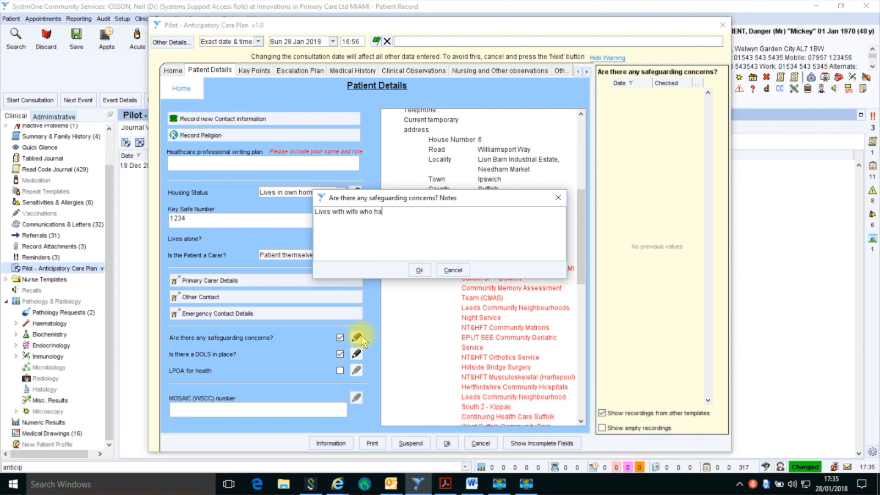
text(s dementia and is aggressive)
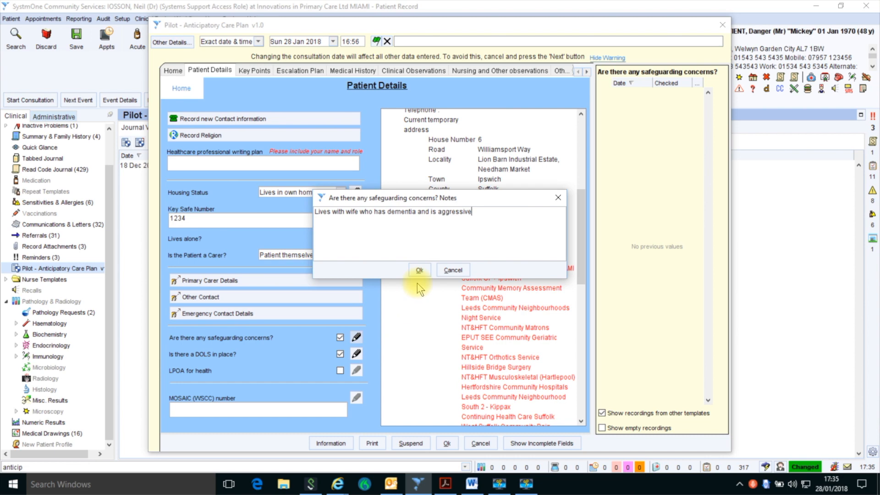
click(417, 270)
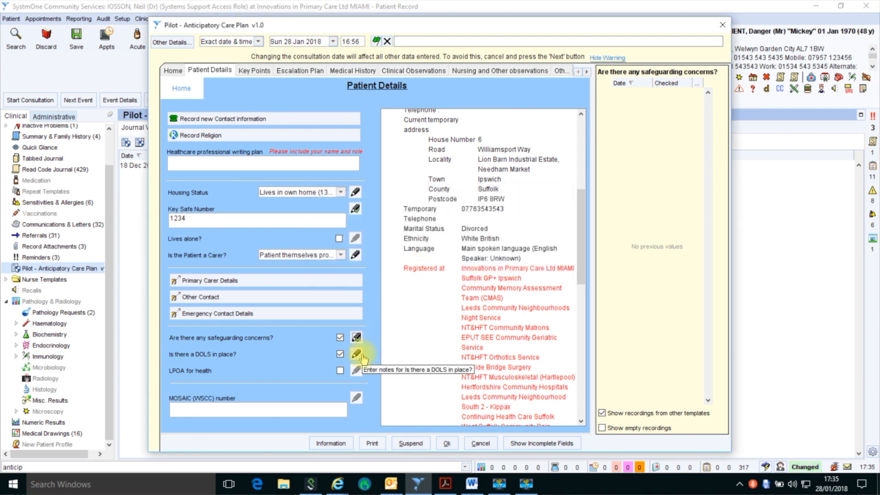
click(213, 164)
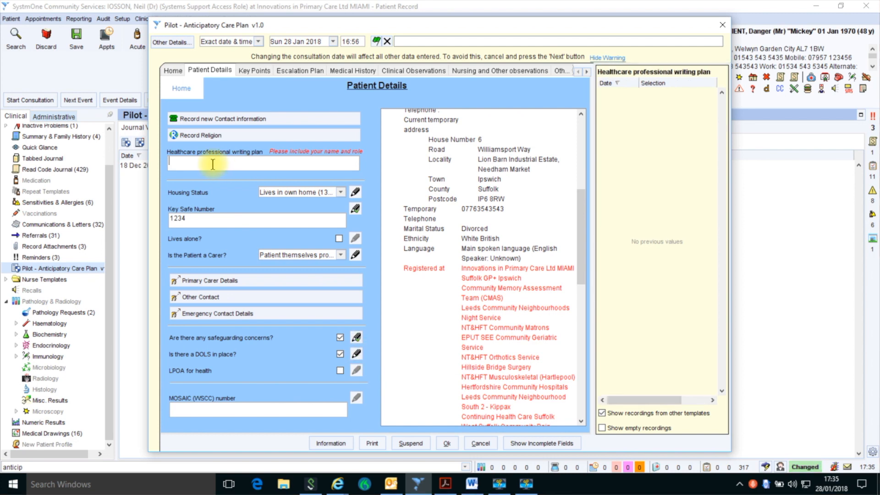
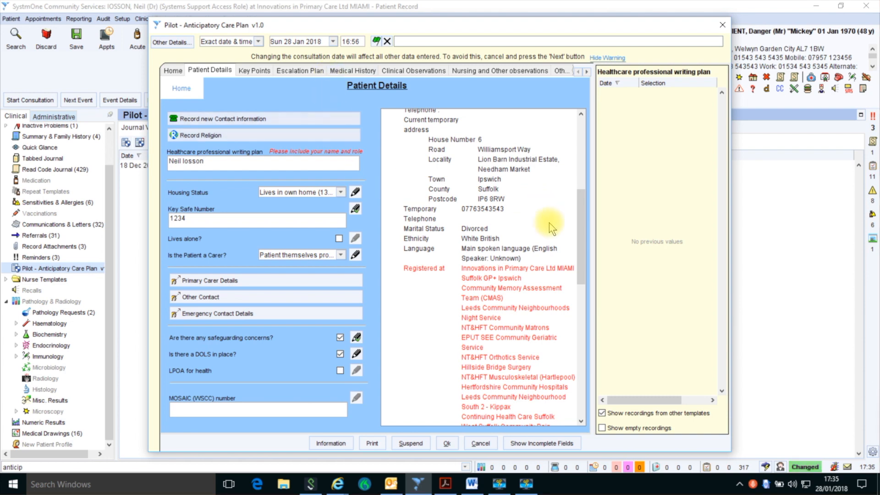
drag(582, 259, 580, 392)
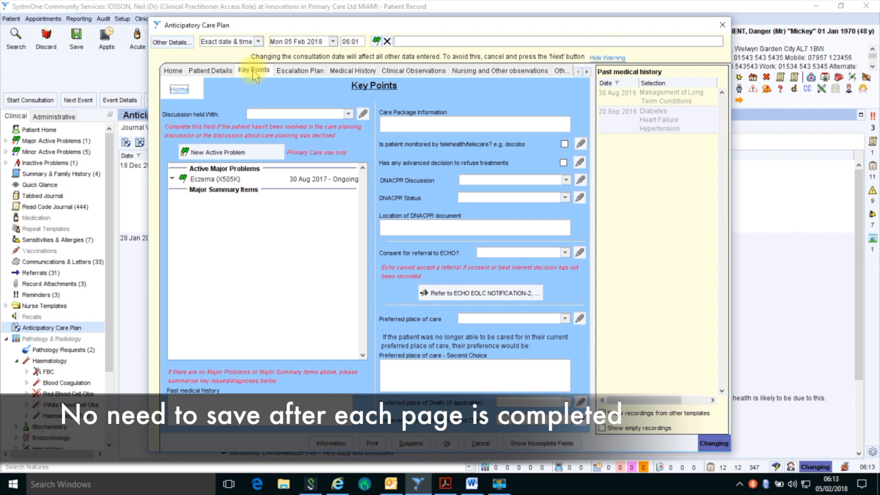
Step: Go to the Escalation Plan page and start a new ACP Escalation plan entry
click(311, 72)
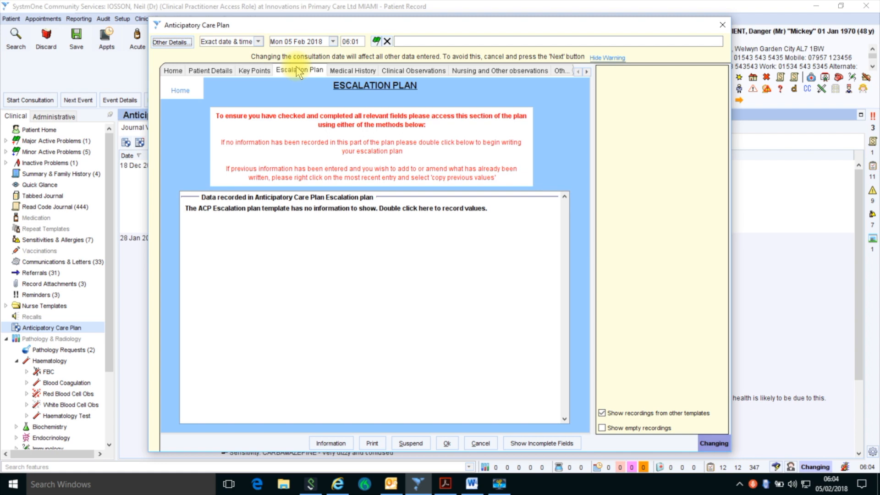
double_click(320, 208)
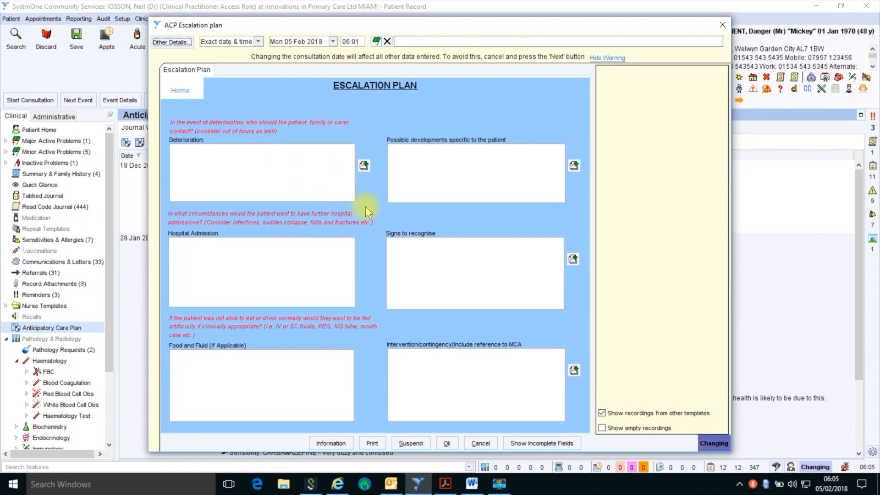
Step: Insert the care coordinator contact and Bowel Obstruction notes, and type 'Tends to become confused with urine infections.'
click(364, 165)
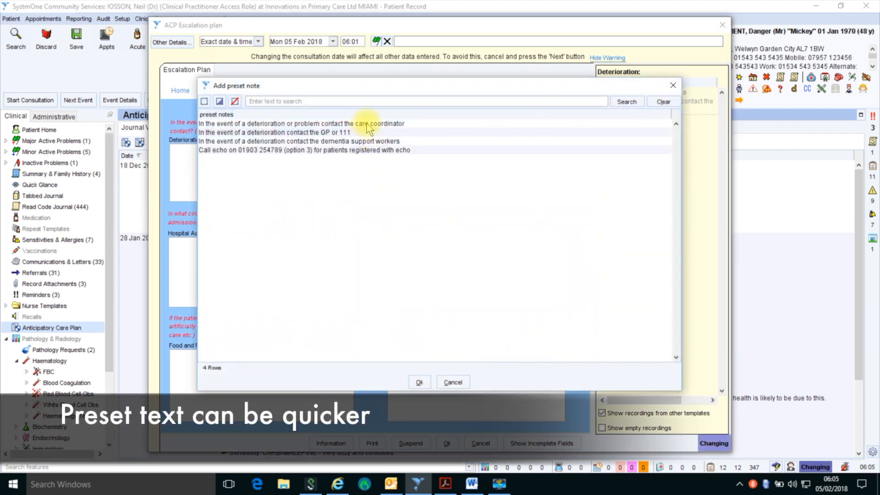
double_click(367, 124)
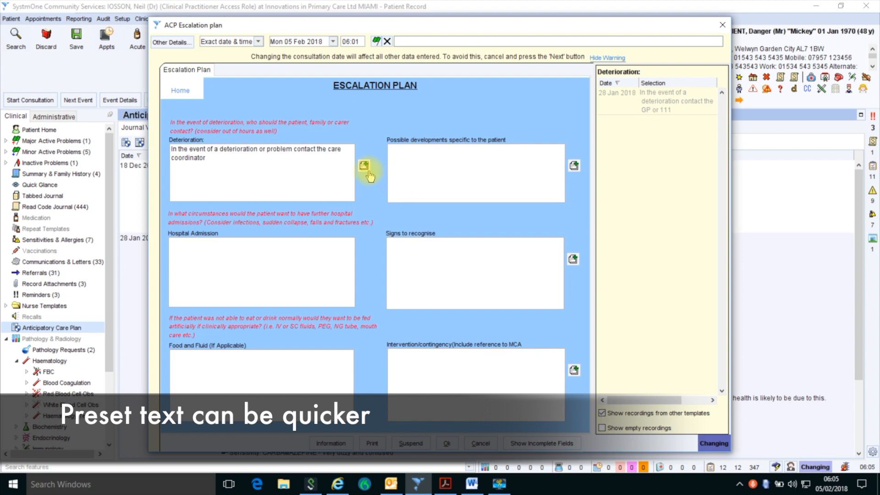
click(573, 167)
double_click(444, 164)
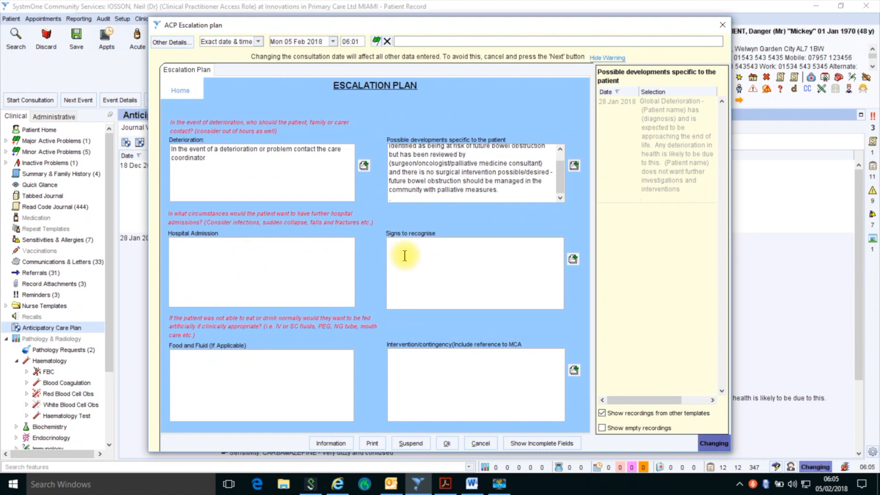
click(418, 255)
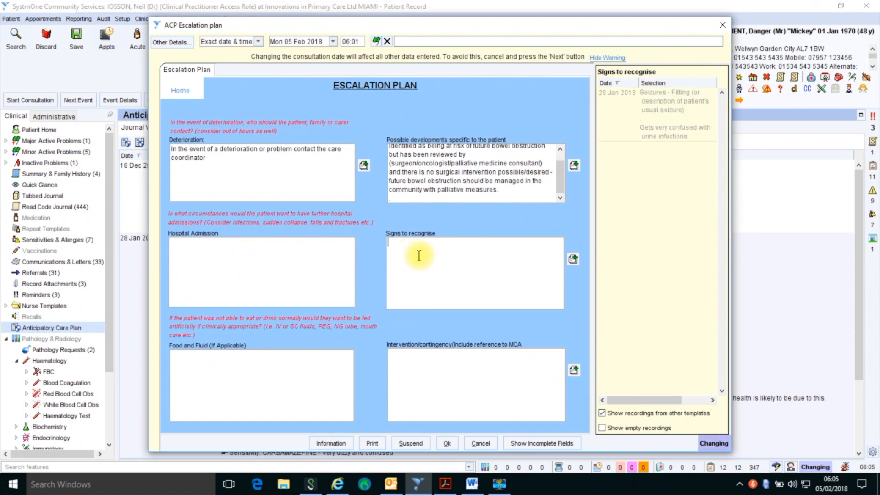
text(Tends to become confused with urine infections.)
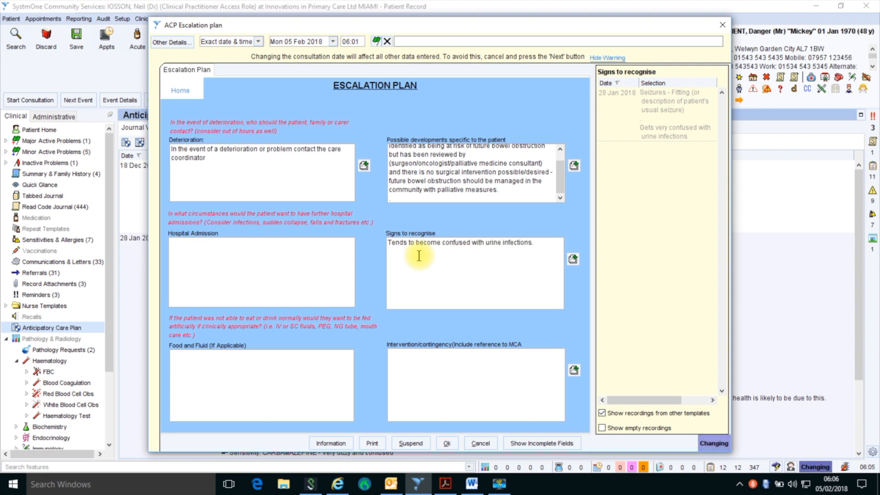
Step: Add the Global Deterioration contingency note plus 'MCA stored in folder by fridge.' and save the plan
click(574, 370)
double_click(305, 204)
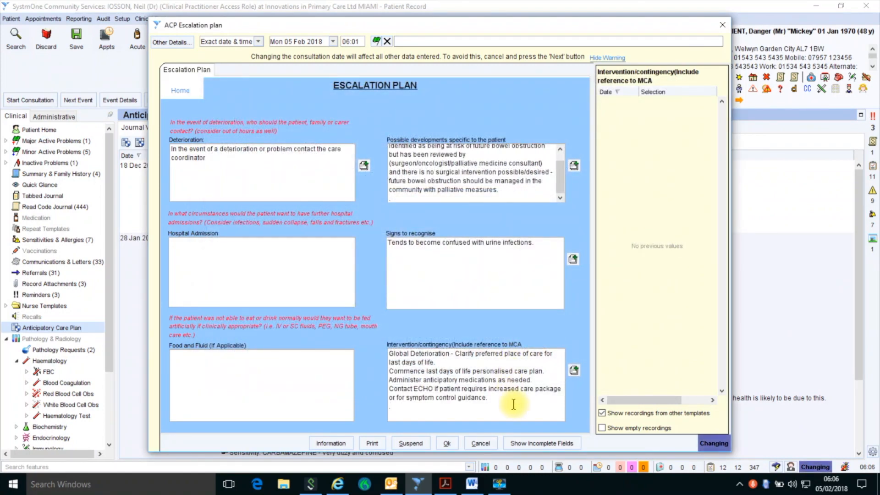
text(MCA stored in folder by fridge.)
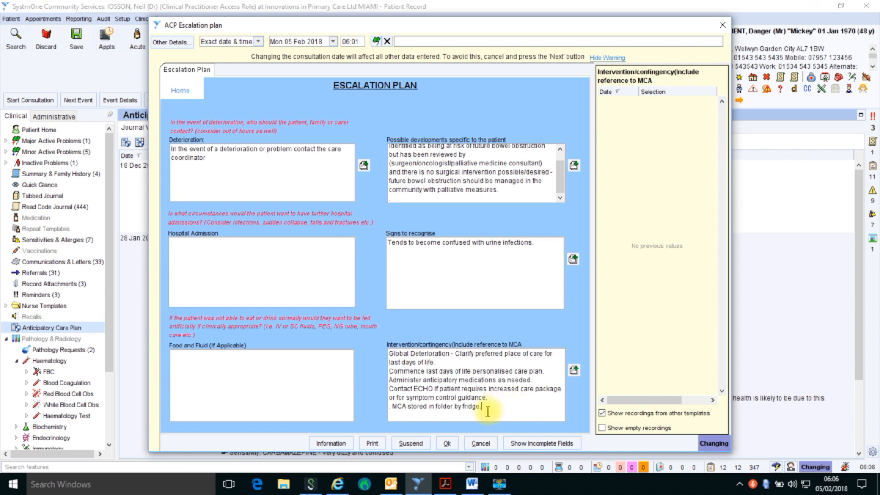
click(446, 443)
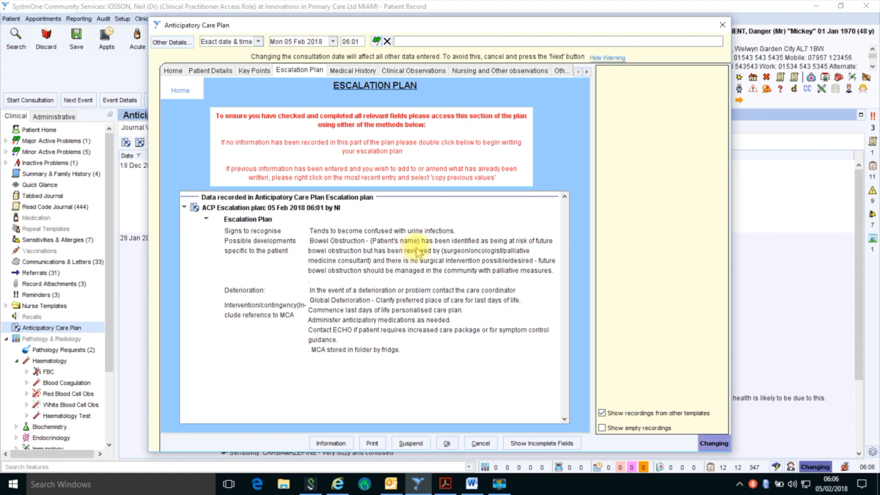
Step: Copy the previous escalation plan values and suspend the template
right_click(379, 266)
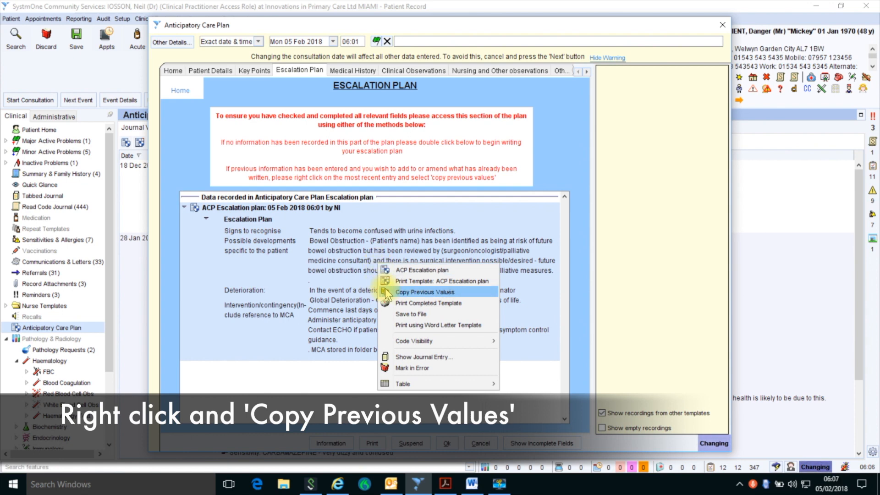
click(386, 290)
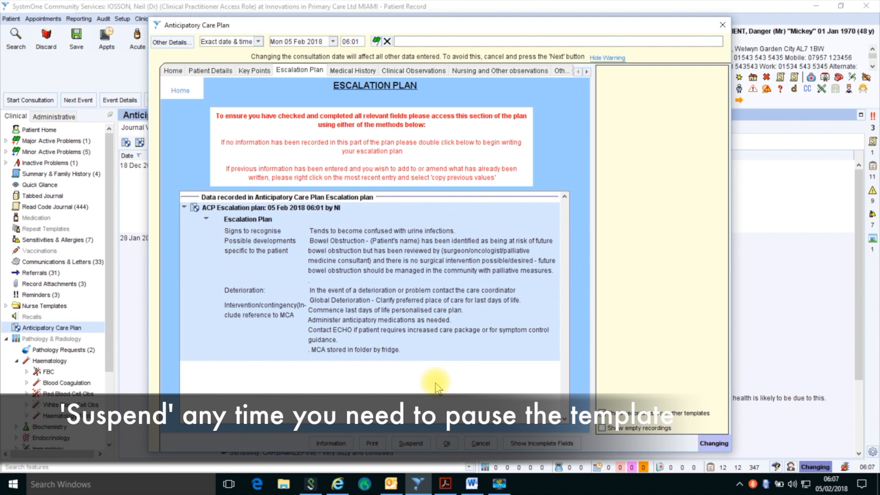
click(415, 443)
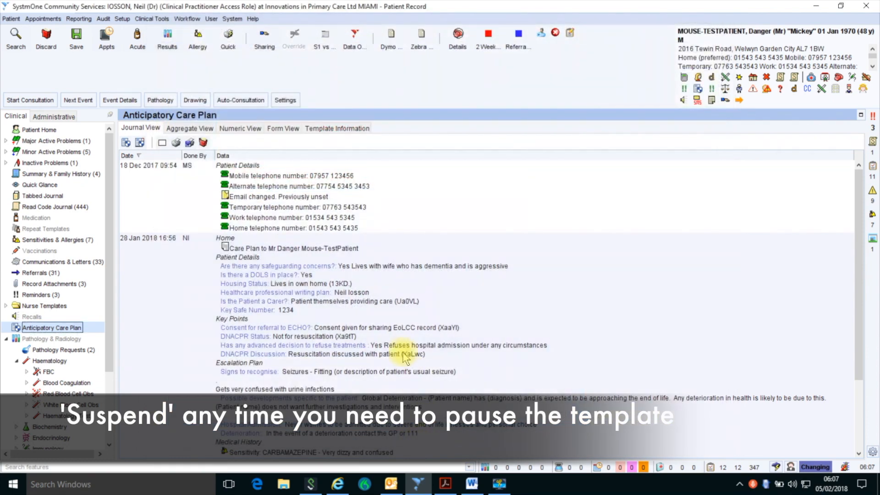
Step: Reopen the Anticipatory Care Plan template from its entry in the clinical tree
scroll(403, 341, down, 3)
scroll(404, 342, up, 3)
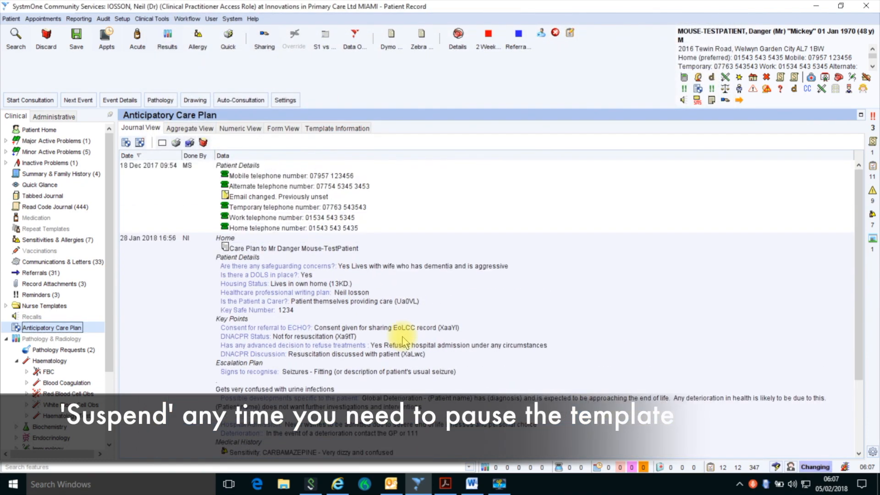
right_click(51, 328)
click(71, 332)
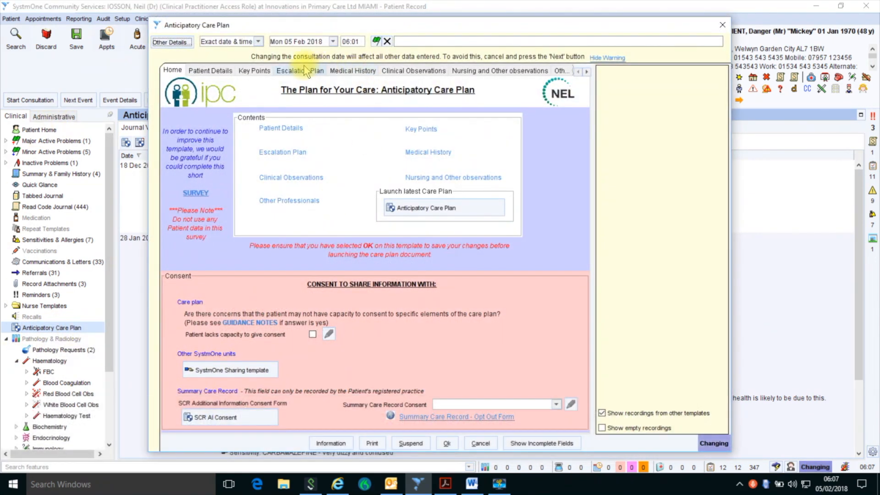
Step: Tick dementia screen performed and dementia care plan, noting the screen as 'Refused'
click(304, 71)
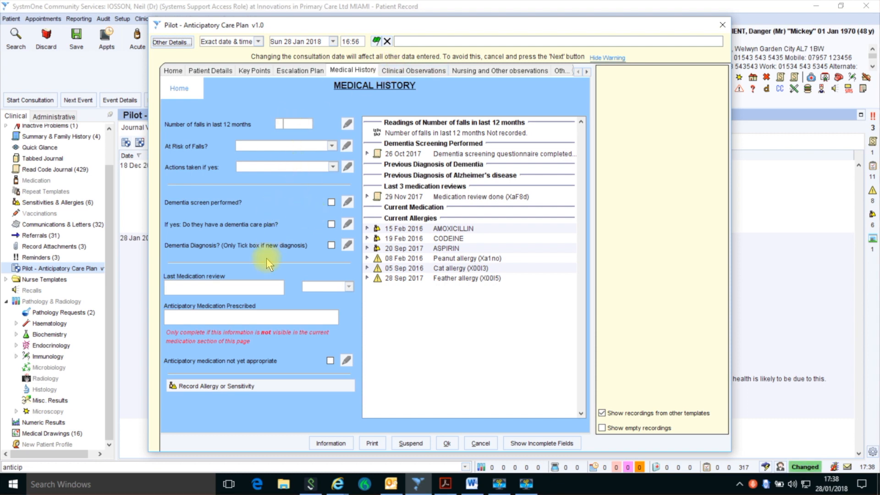
click(331, 202)
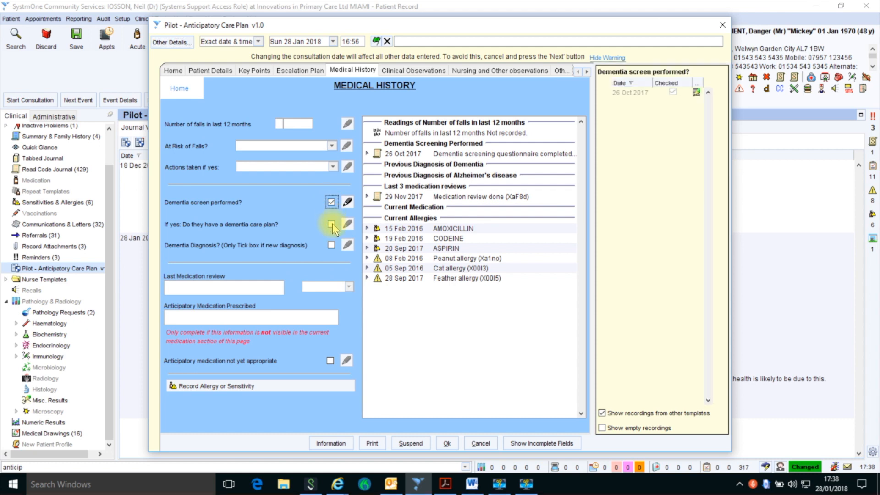
click(331, 224)
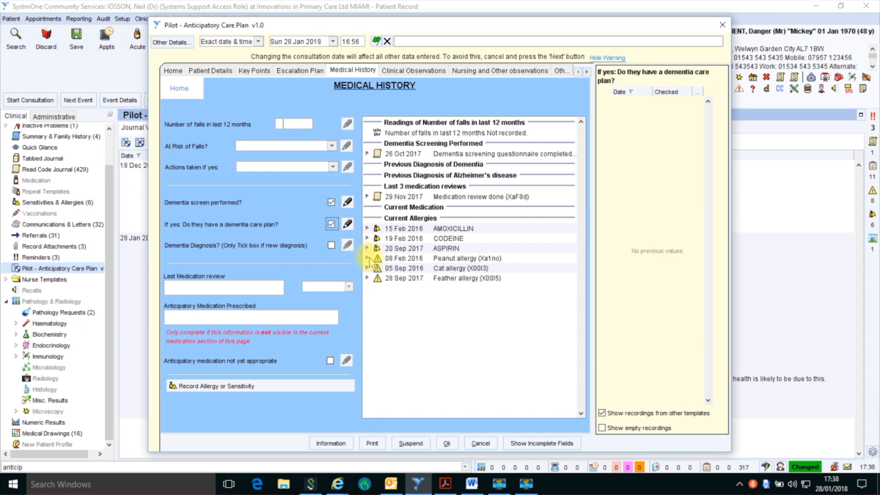
click(347, 202)
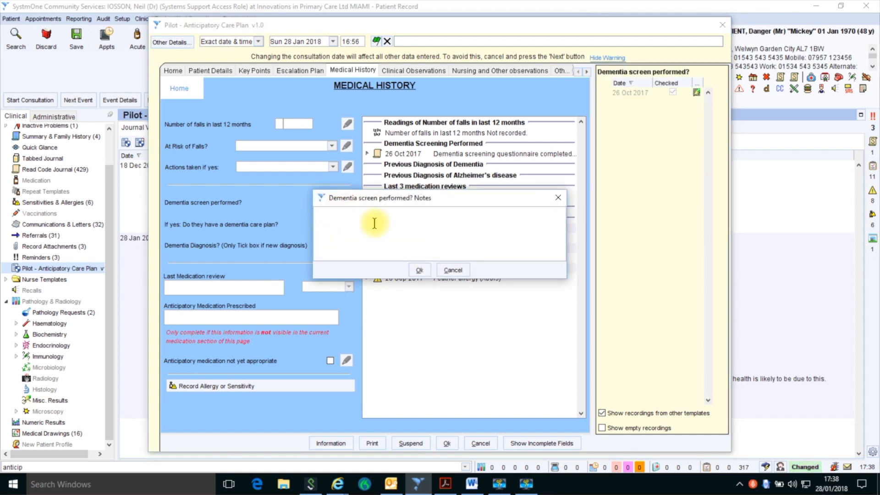
text(Refused)
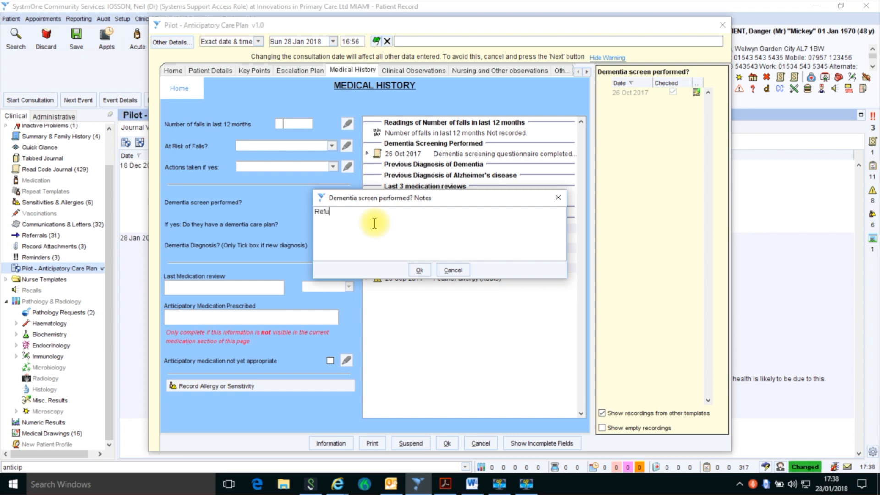
click(418, 270)
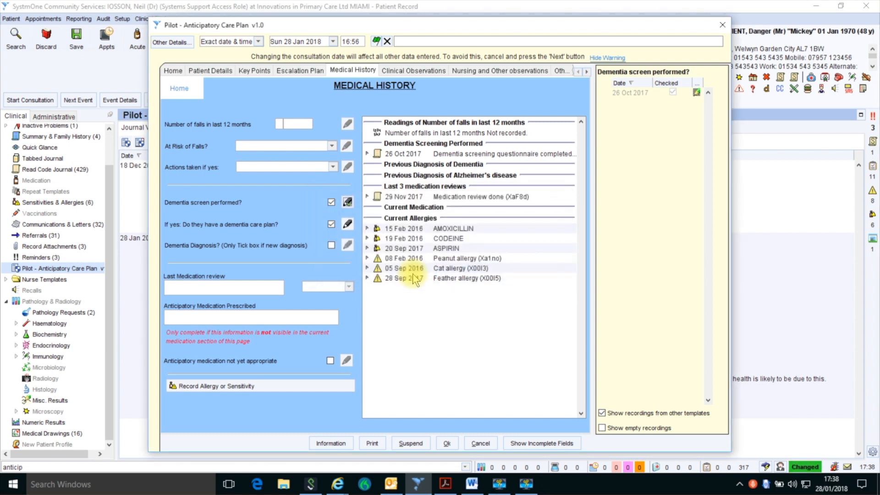
click(414, 70)
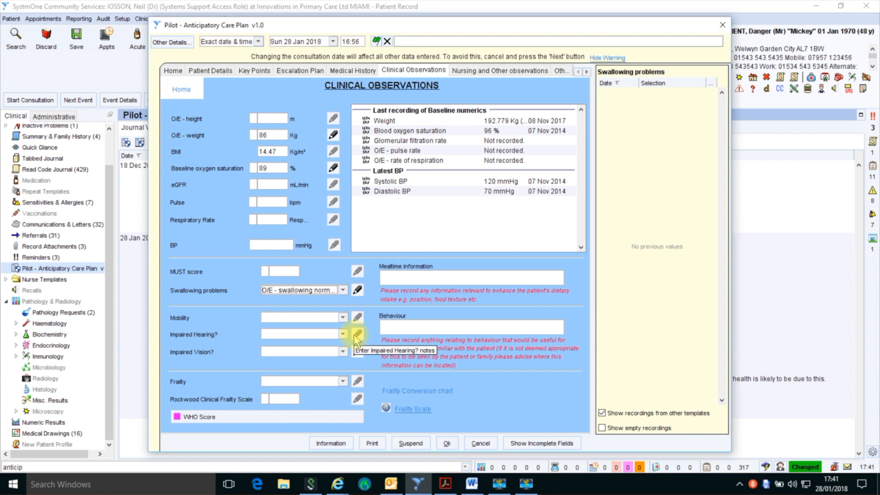
Step: Record WHO performance status grade 2, then move to the Other Professionals Involved page
click(244, 421)
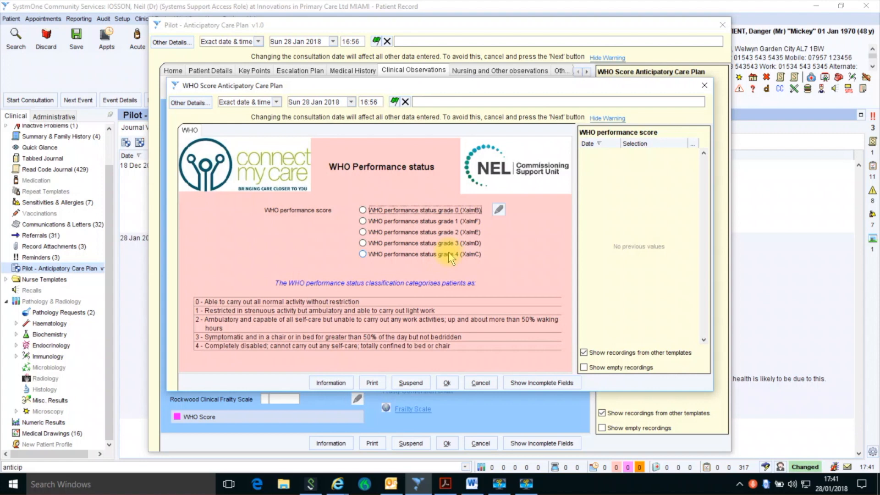
click(372, 233)
click(455, 383)
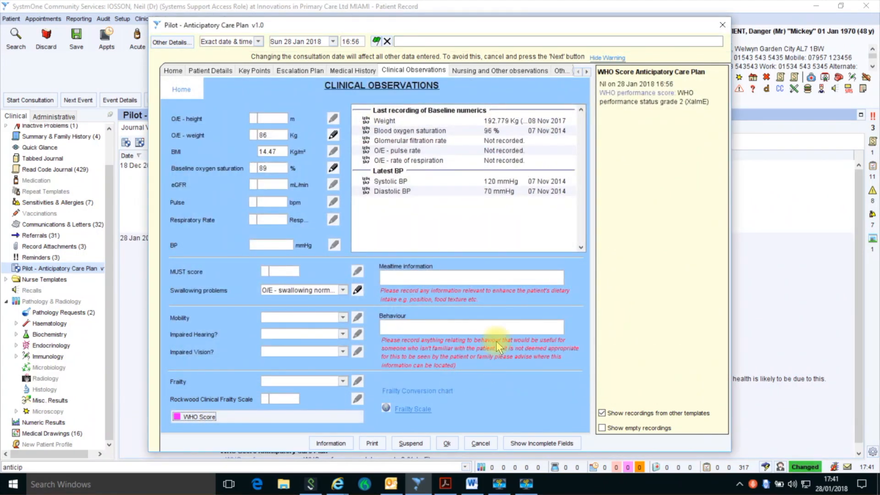
click(489, 70)
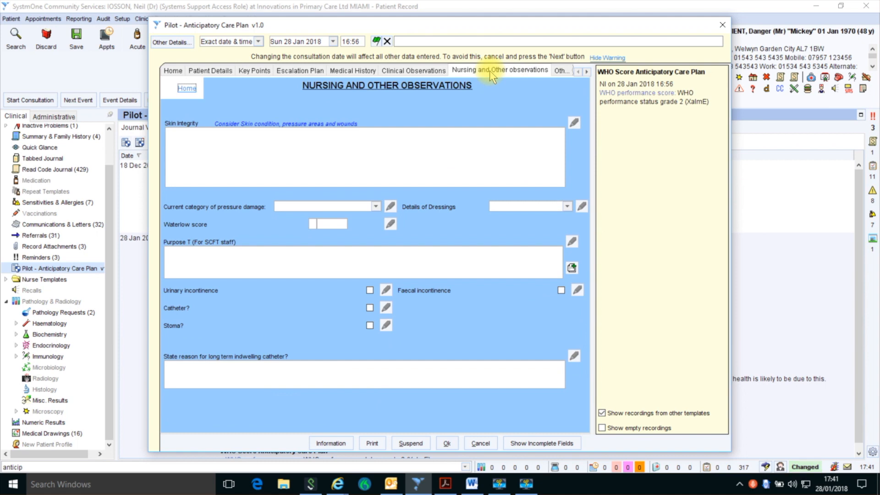
click(561, 70)
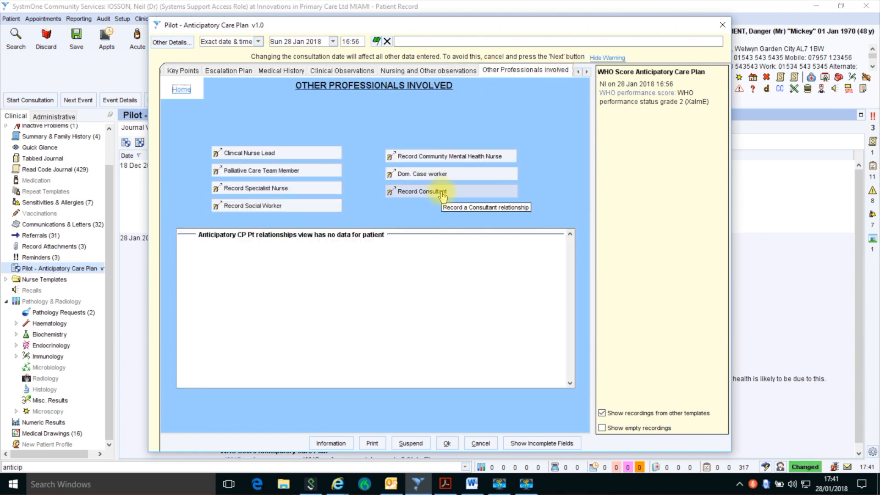
Step: Record a textual clinical nurse specialist relationship with someone else, discarding the specialist nurse attempt
click(300, 188)
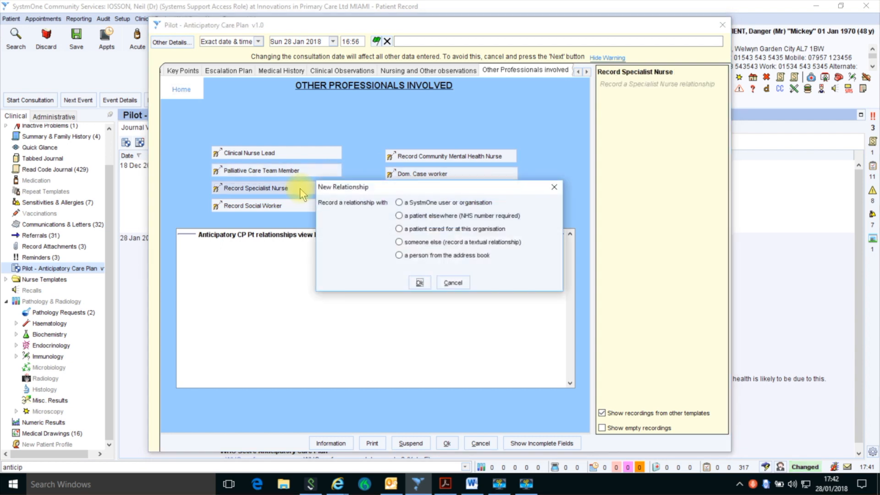
click(451, 283)
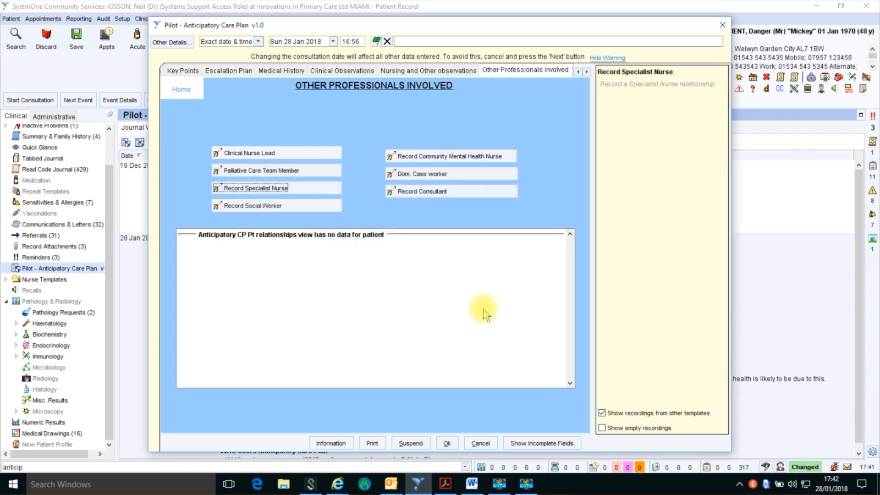
click(278, 153)
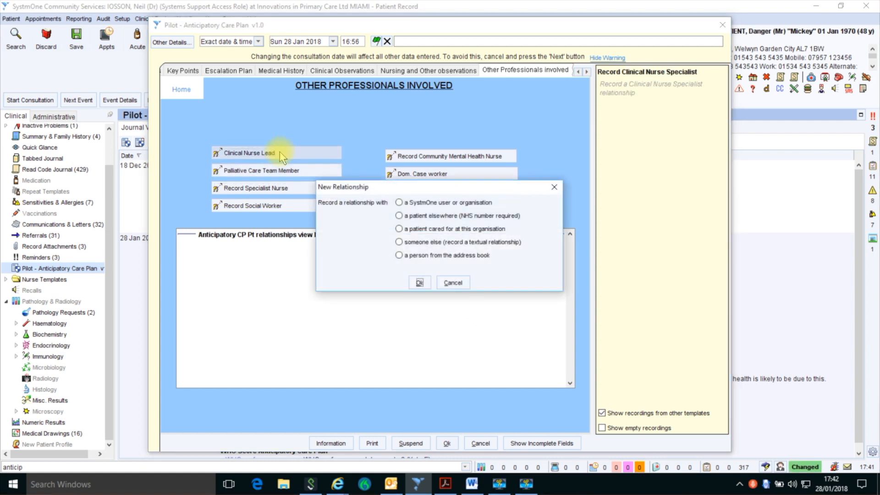
click(437, 242)
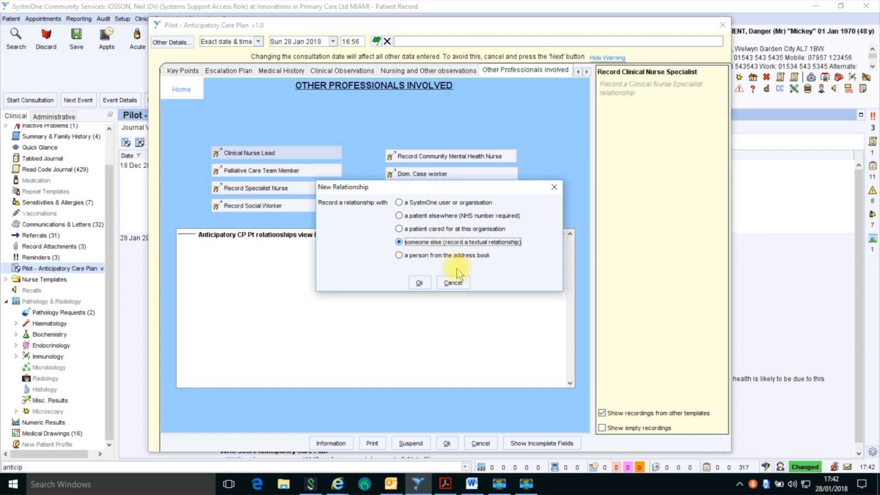
click(419, 282)
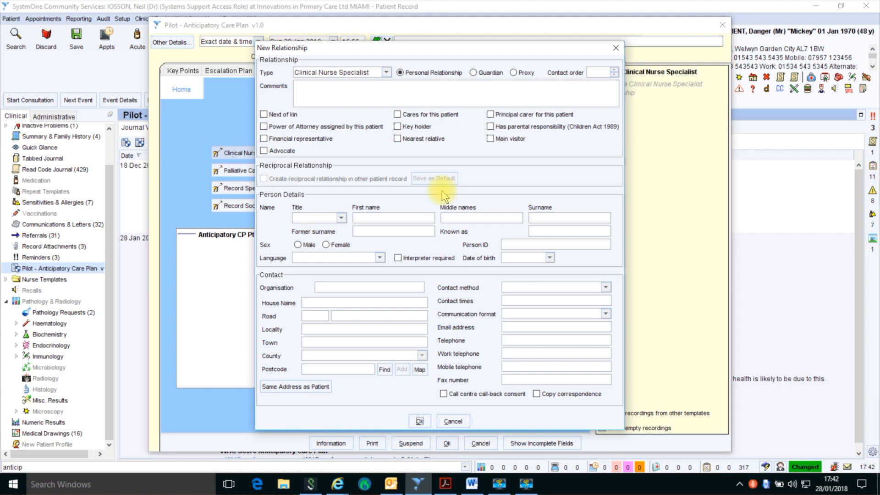
Step: Finish the relationship details and return the care plan template to its Home page
click(417, 421)
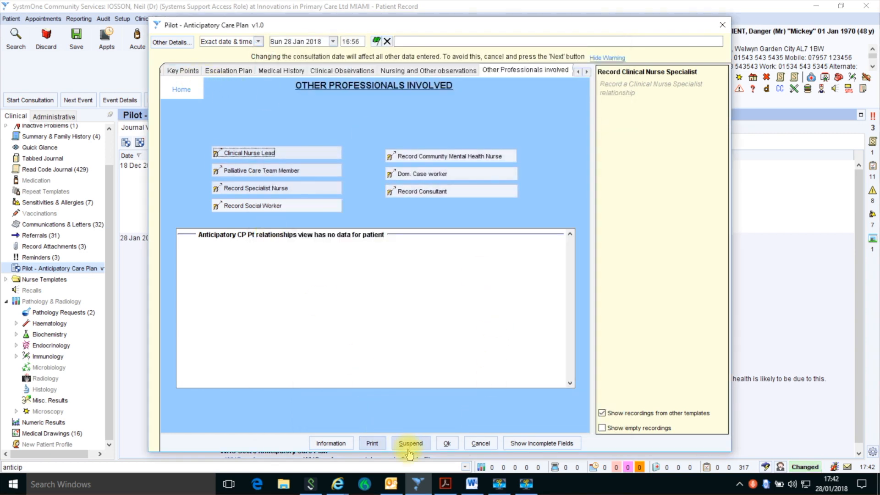
double_click(578, 72)
click(172, 70)
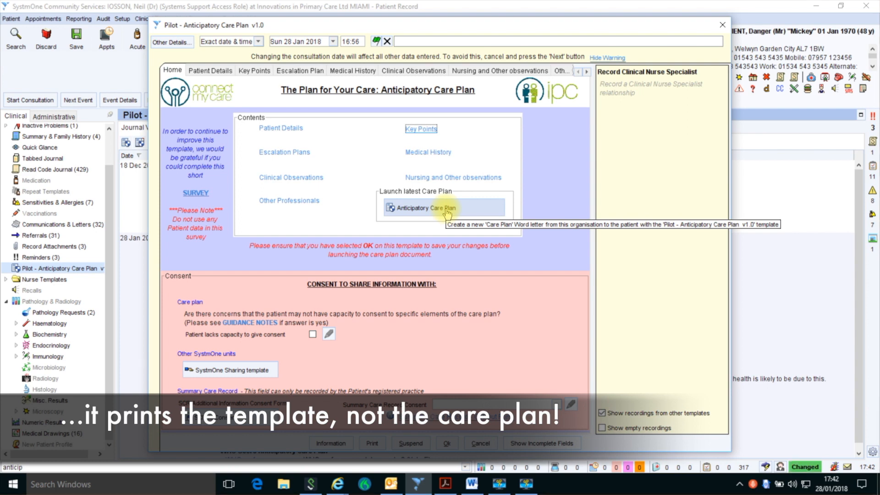
Step: Launch a new Anticipatory Care Plan letter and write it out to Word
click(425, 209)
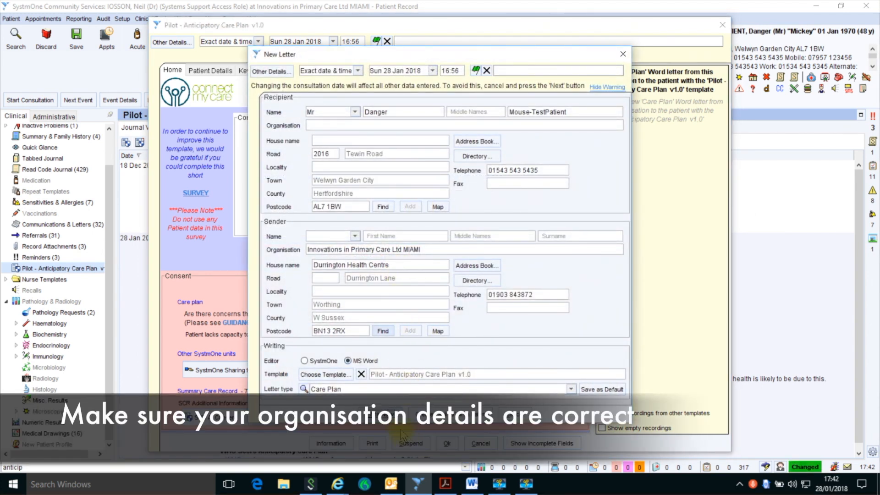
click(388, 419)
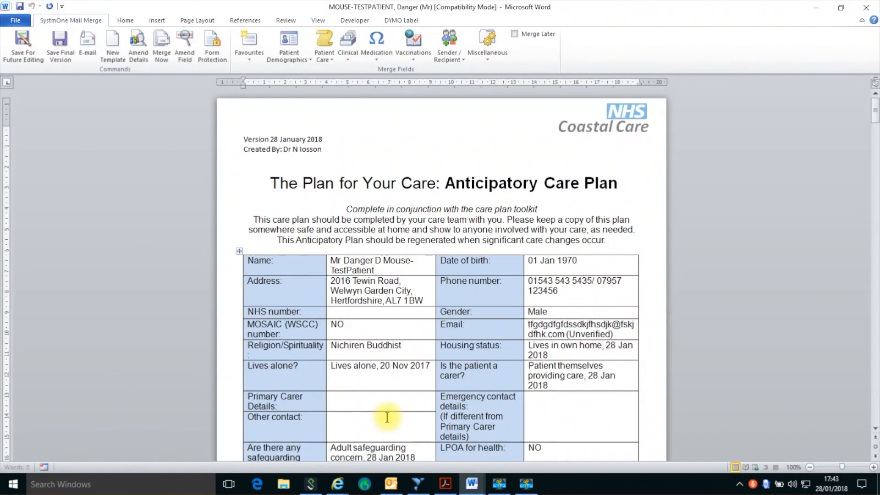
Step: Scroll through the generated care plan letter in Word to review it
scroll(487, 276, down, 1)
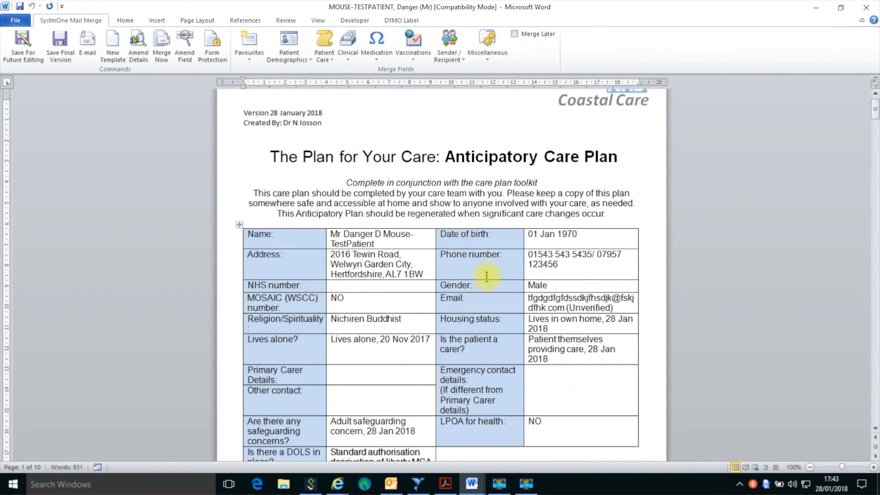
scroll(486, 276, down, 5)
scroll(487, 277, down, 20)
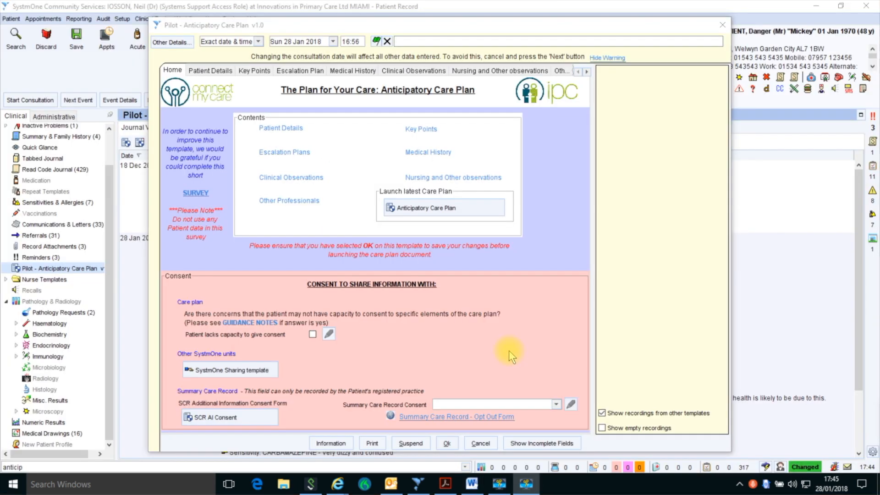
Step: Save the care plan template to the journal and open the patient's Communications & Letters
click(447, 443)
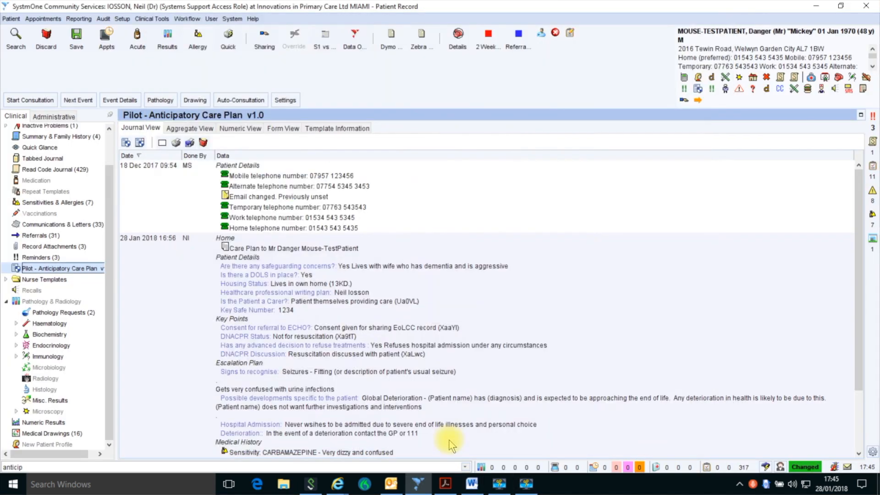
scroll(487, 323, down, 3)
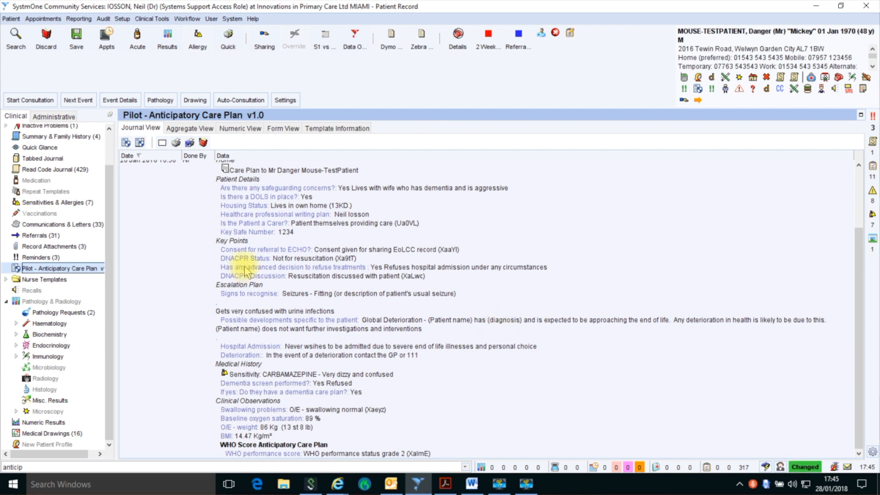
click(87, 224)
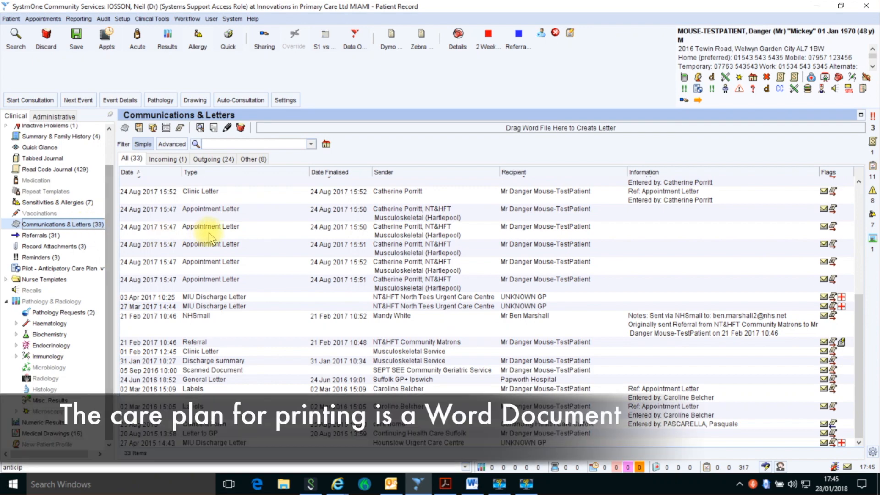
Step: View the content of the 28 Jan 2018 Care Plan letter in Word
scroll(206, 231, up, 5)
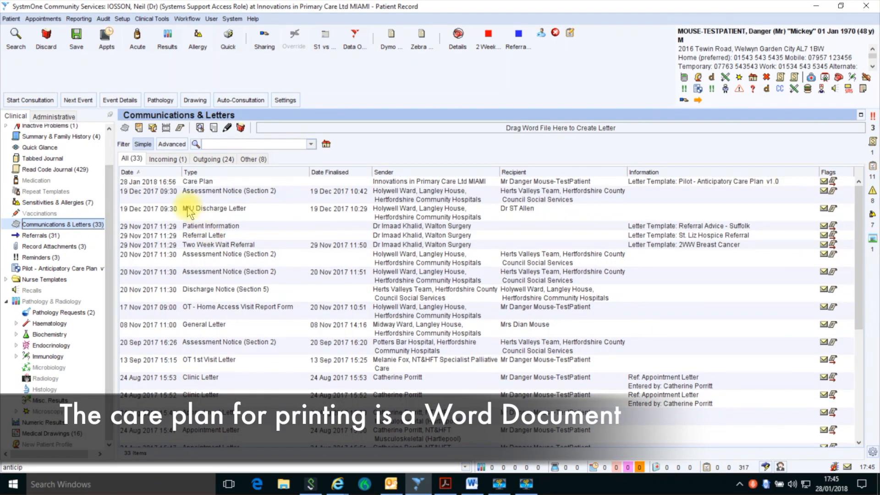
click(197, 185)
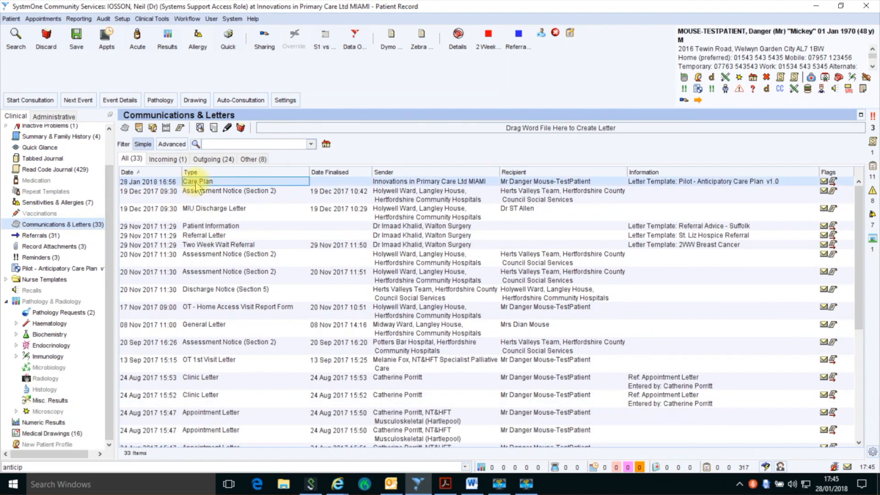
right_click(197, 186)
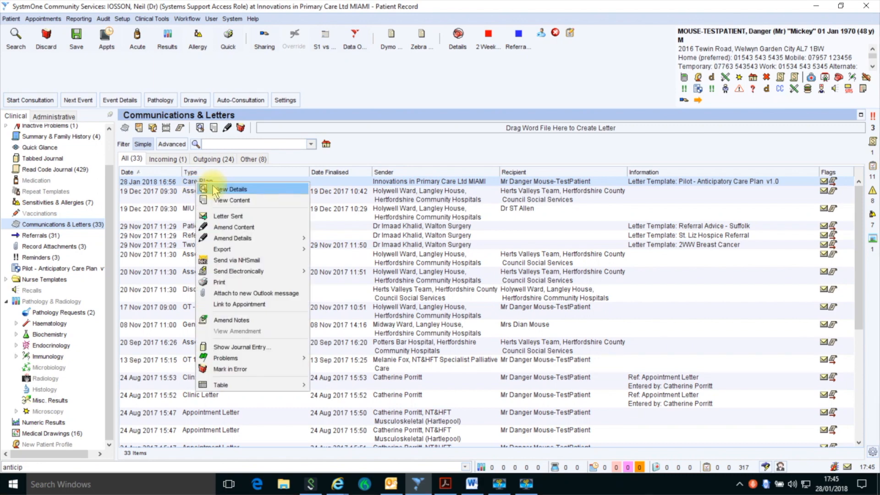
click(218, 200)
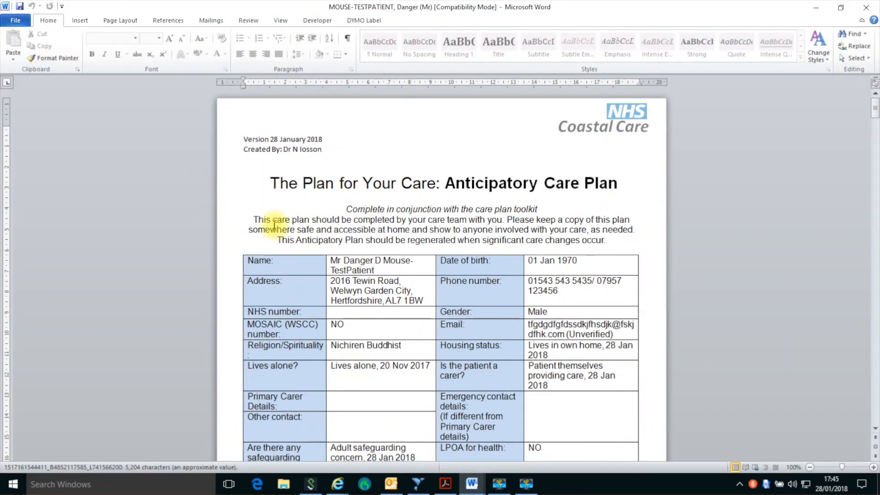
Step: Close the stored letter, reopen the Anticipatory Care Plan template and launch its feedback survey
scroll(330, 242, down, 5)
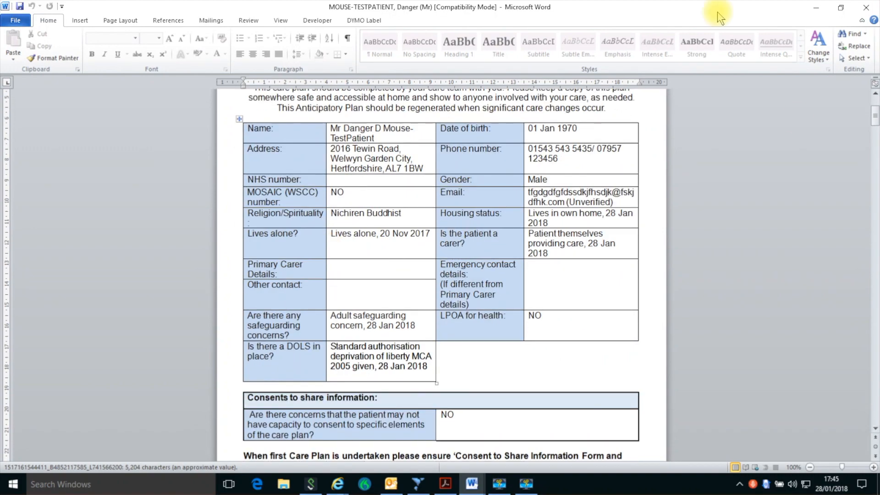
click(865, 8)
double_click(62, 269)
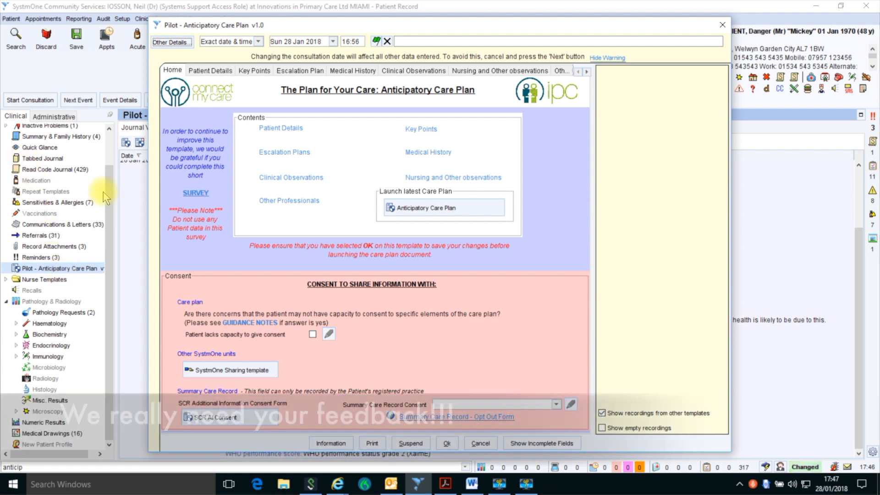
click(195, 193)
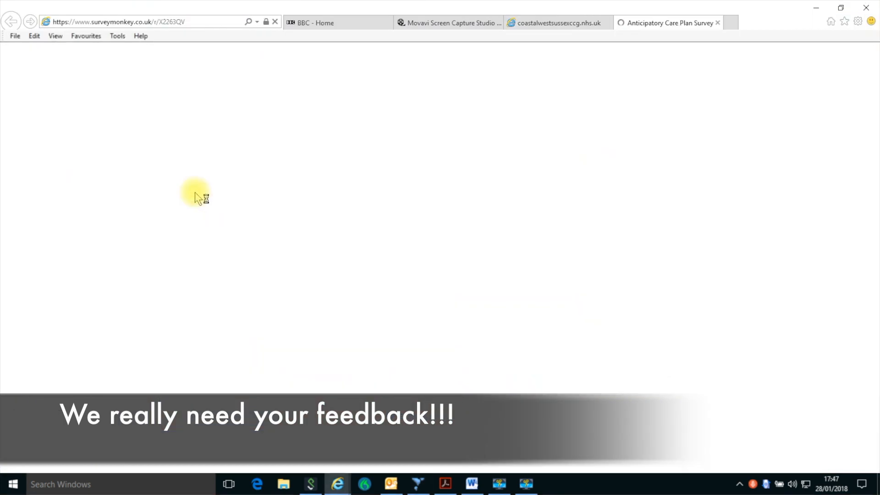